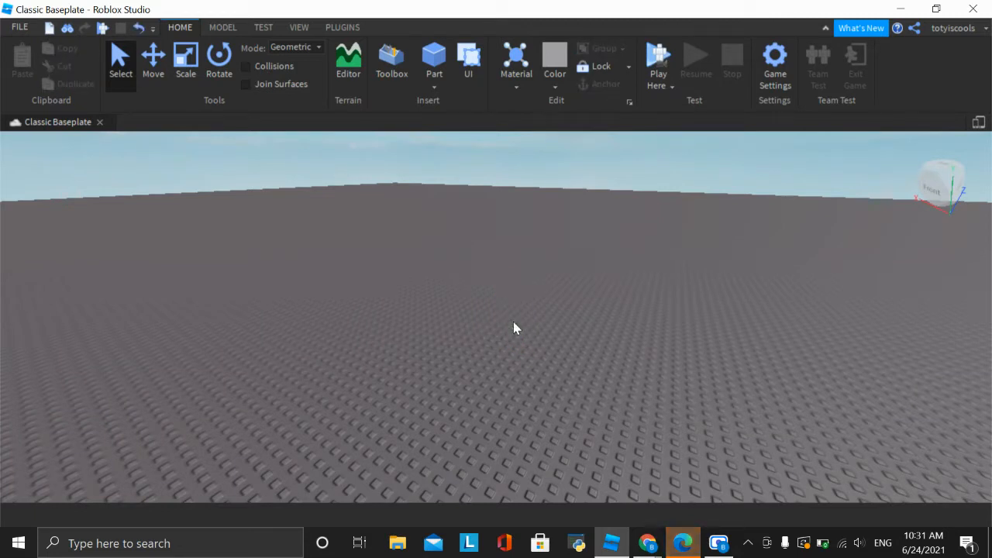
click(715, 548)
click(658, 498)
click(691, 499)
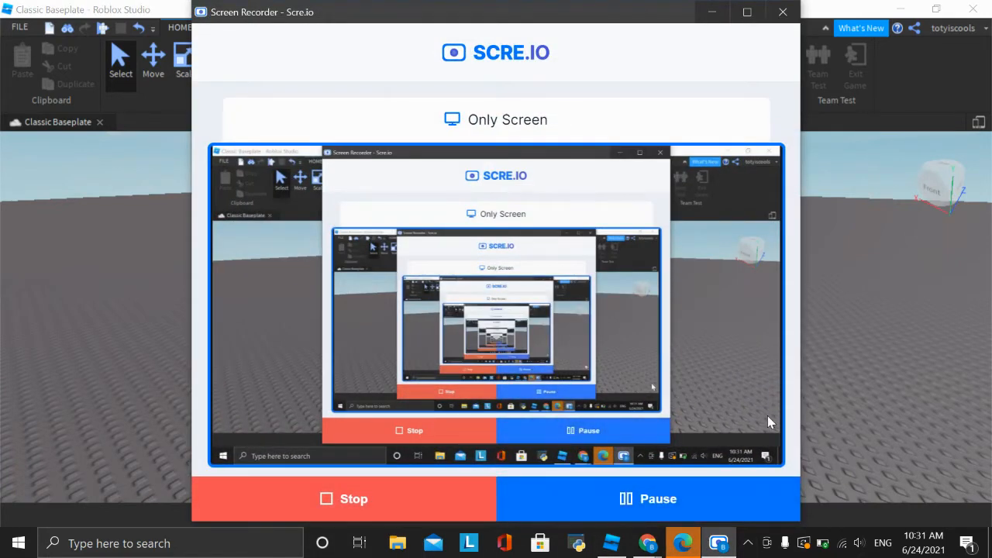
click(801, 365)
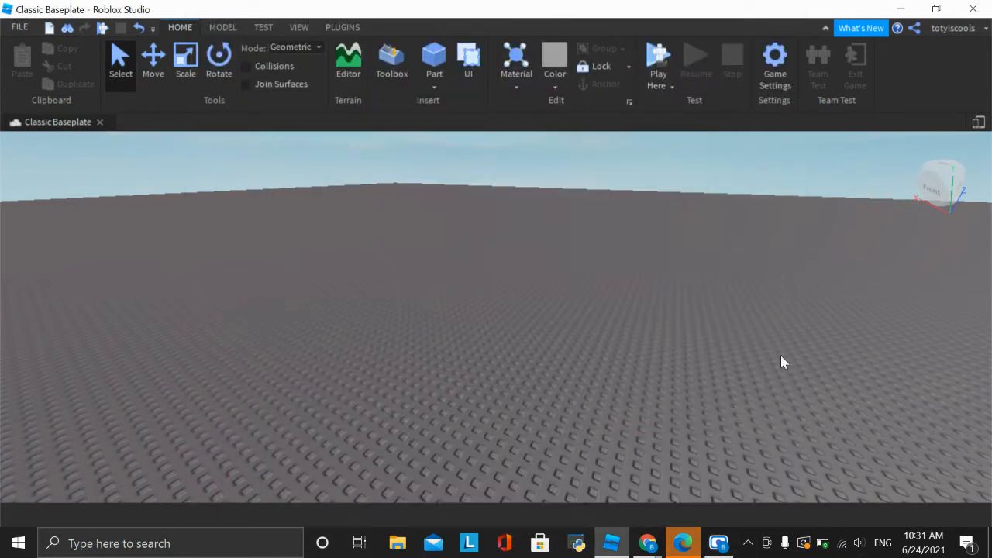
right_drag(780, 356, 780, 356)
scroll(780, 356, down, 5)
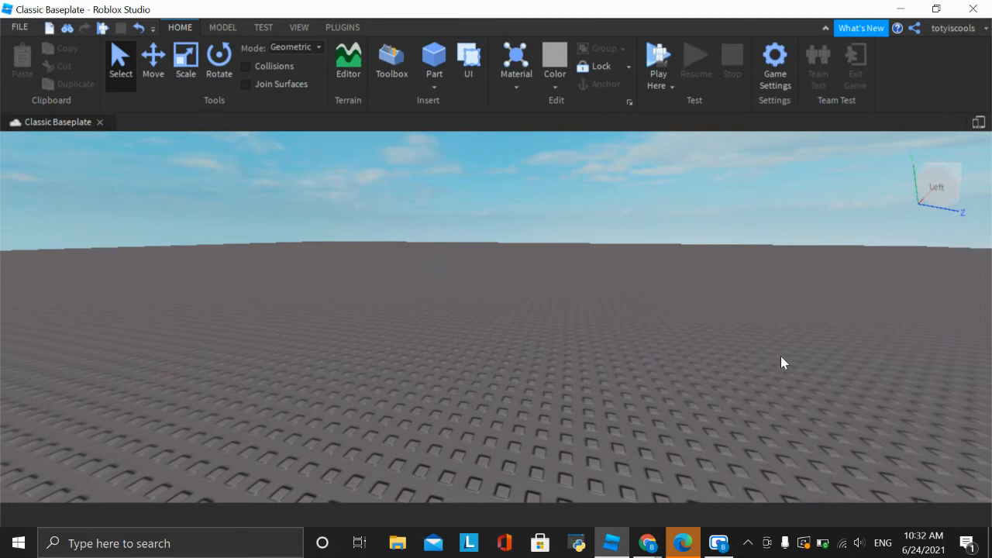
right_drag(781, 357, 782, 359)
scroll(781, 358, down, 3)
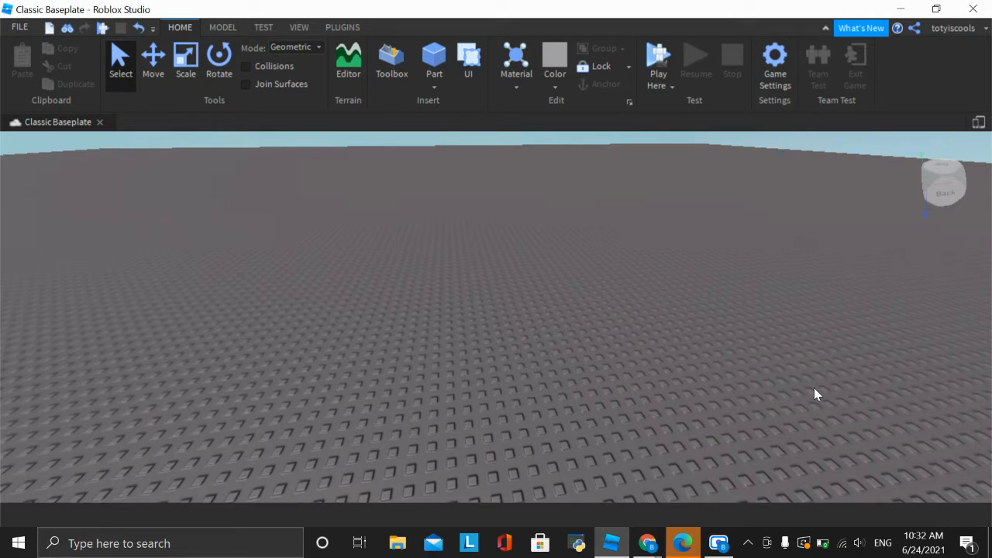
- Insert an R15 Block Rig dummy onto the baseplate with the Rig Builder
click(342, 28)
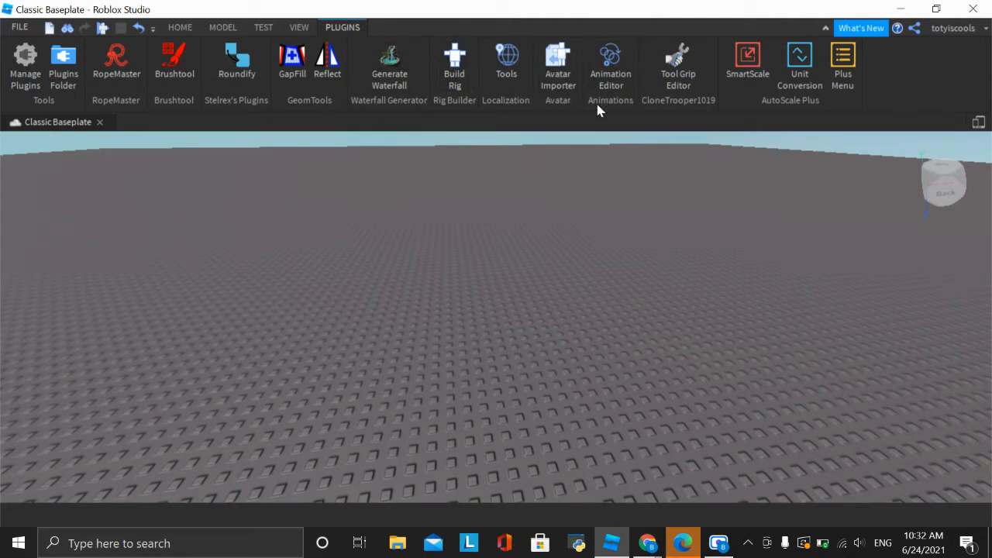
click(455, 69)
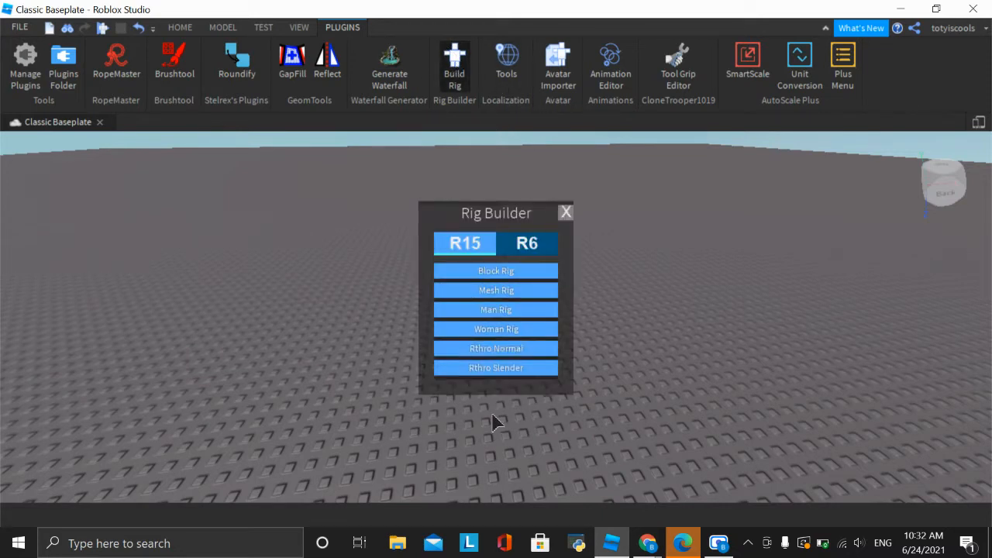
click(497, 272)
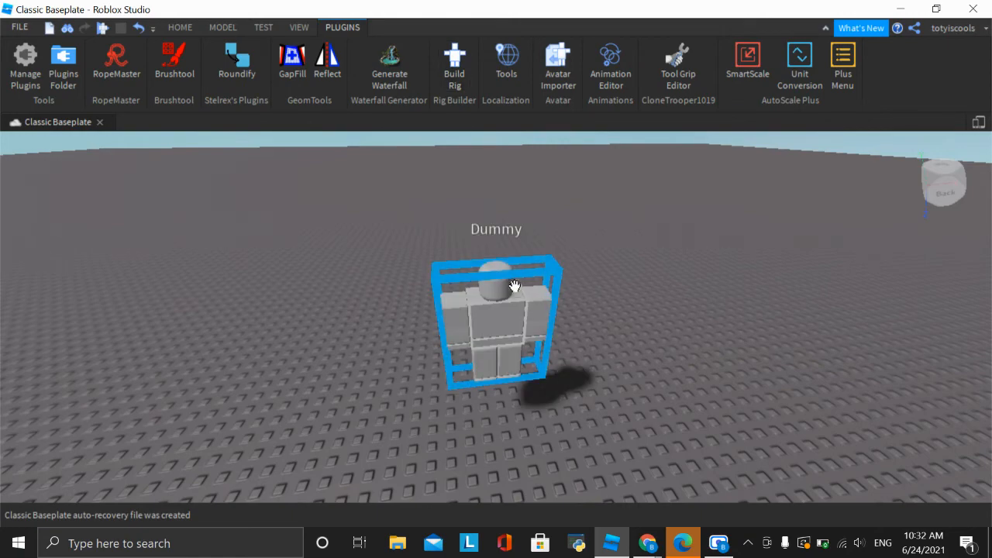
drag(503, 306, 496, 289)
key(a)
key(w)
right_drag(495, 291, 495, 289)
key(s)
key(a)
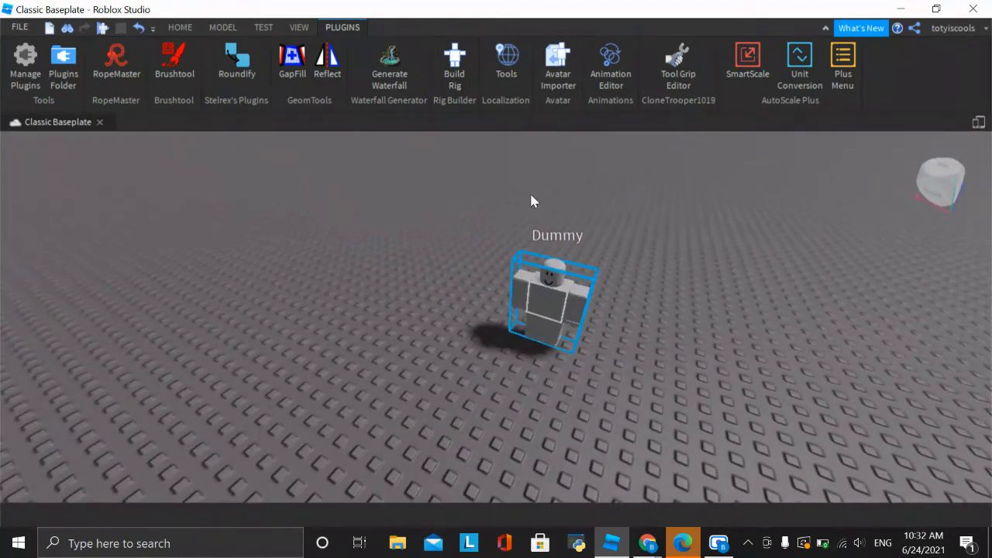
- Open the Animation Editor for the dummy rig and create an animation named Punch111
click(616, 62)
key(w)
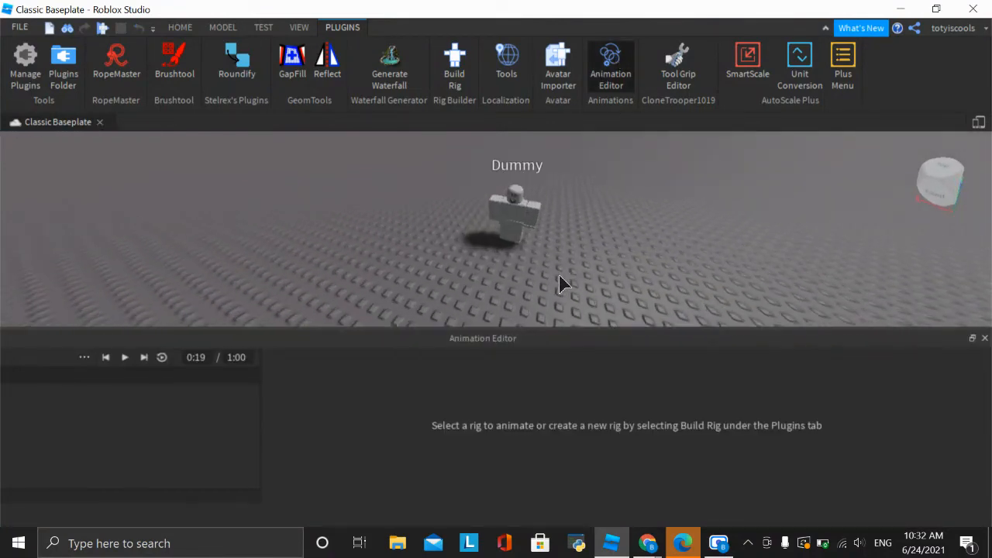
right_drag(560, 275, 558, 275)
key(s)
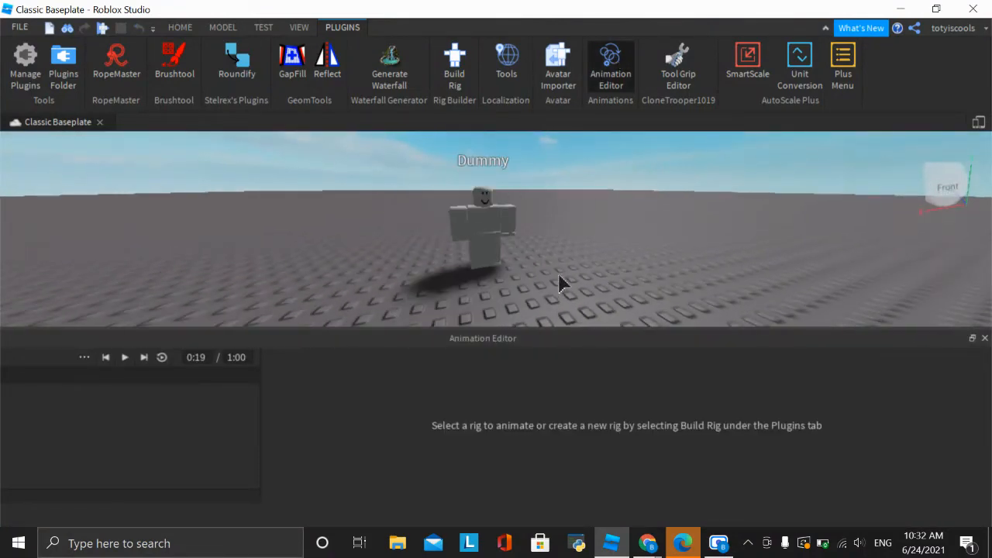
click(494, 234)
drag(573, 409, 429, 417)
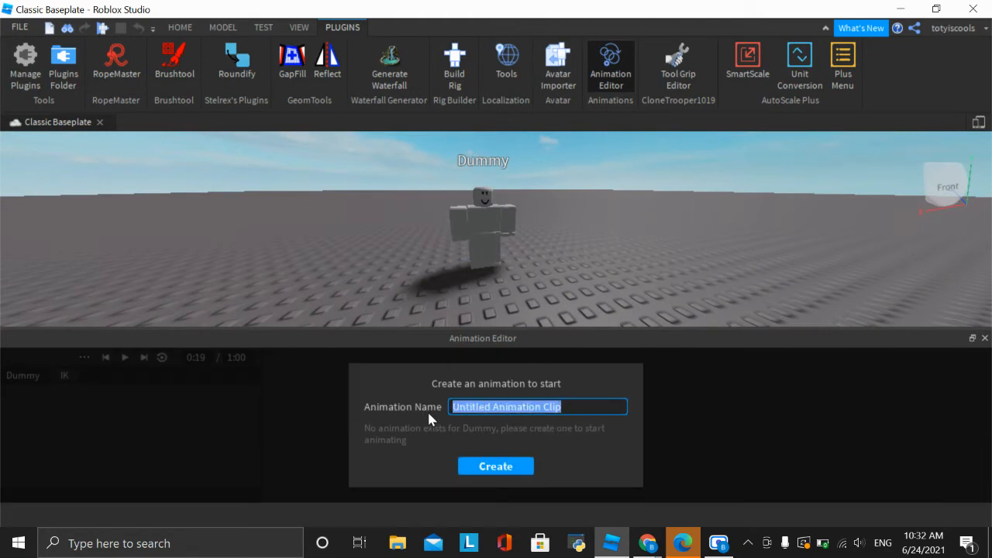
key(BackSpace)
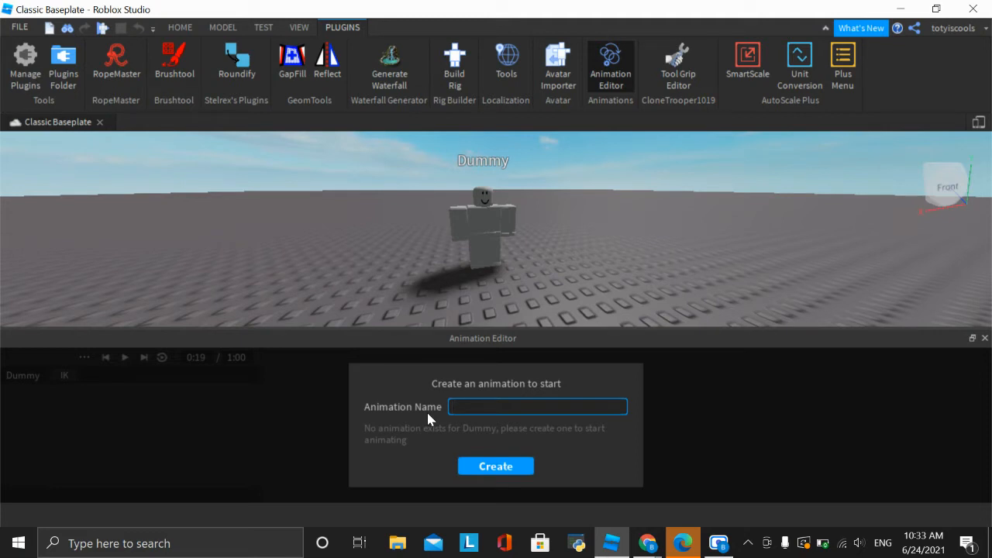
text(Punch111)
click(506, 466)
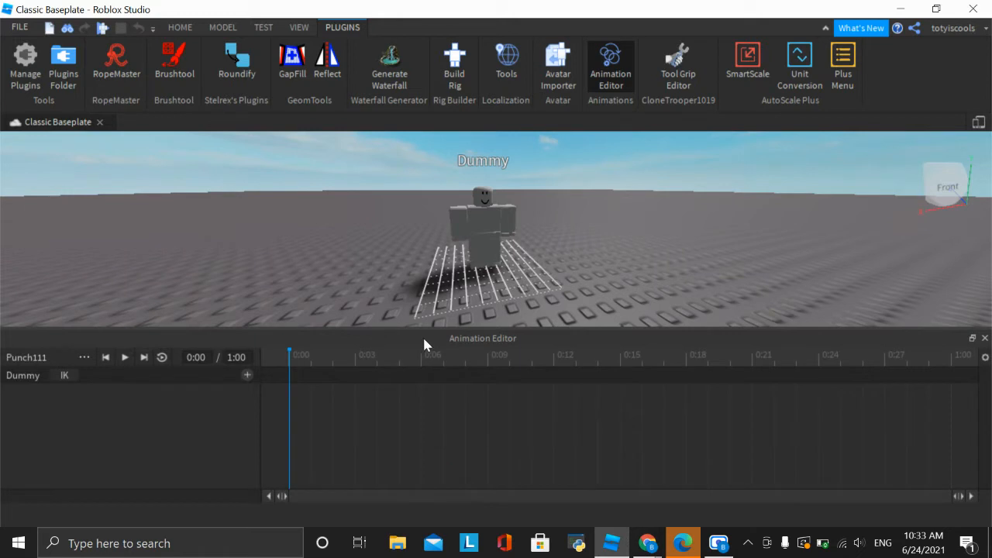
- Keyframe the dummy's left upper arm rotating slightly forward at 0:04 and 0:05
click(377, 364)
right_drag(491, 219, 491, 219)
scroll(492, 219, up, 3)
scroll(497, 226, down, 3)
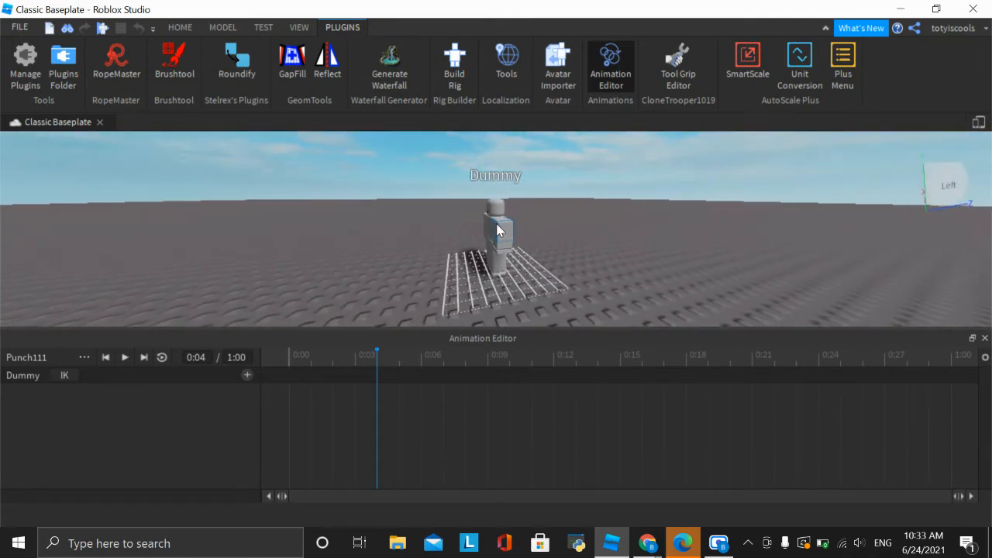
click(497, 226)
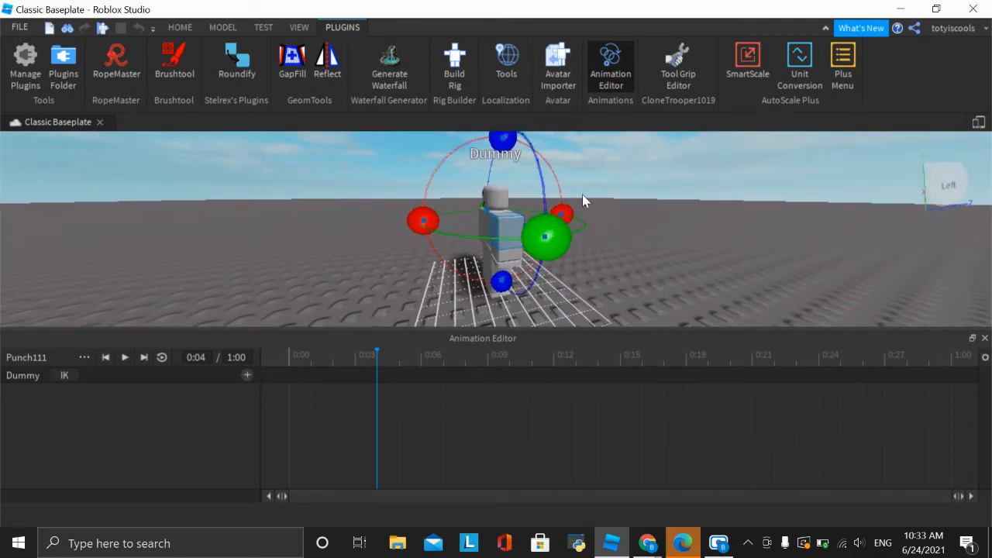
mouse_move(568, 219)
mouse_down()
mouse_move(568, 233)
mouse_move(569, 224)
mouse_up()
click(398, 358)
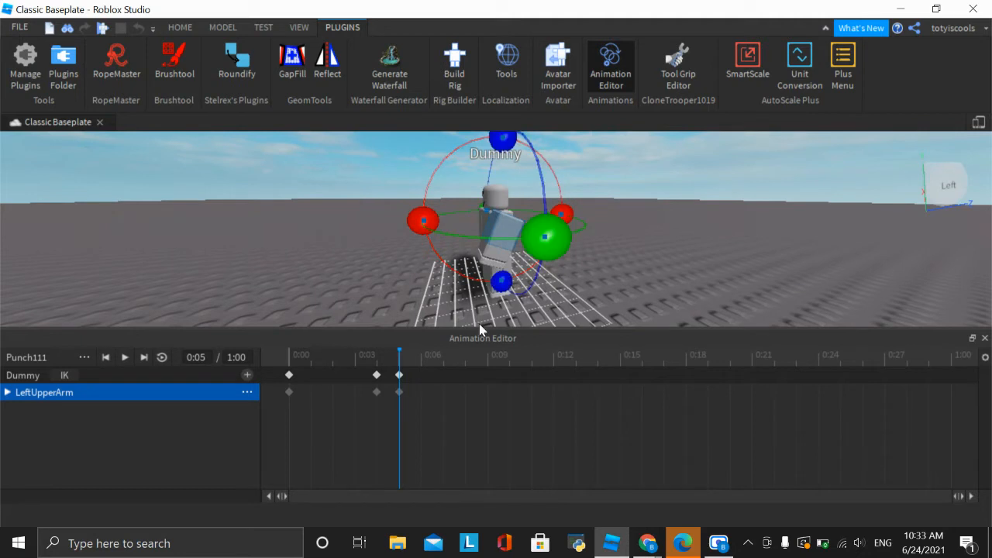
- Raise the left upper arm forward to horizontal in successive keyframes from 0:06 to 0:09
click(424, 361)
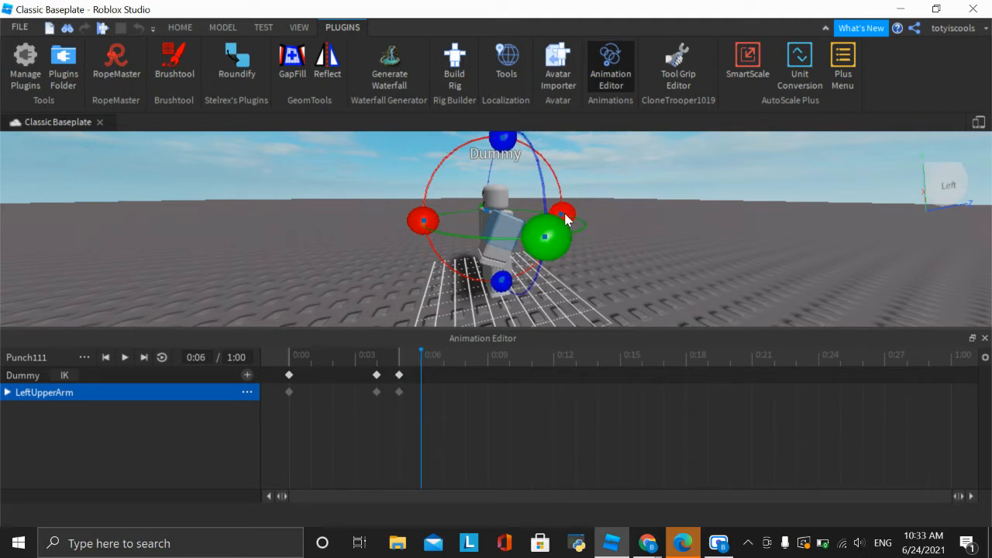
drag(568, 218, 567, 224)
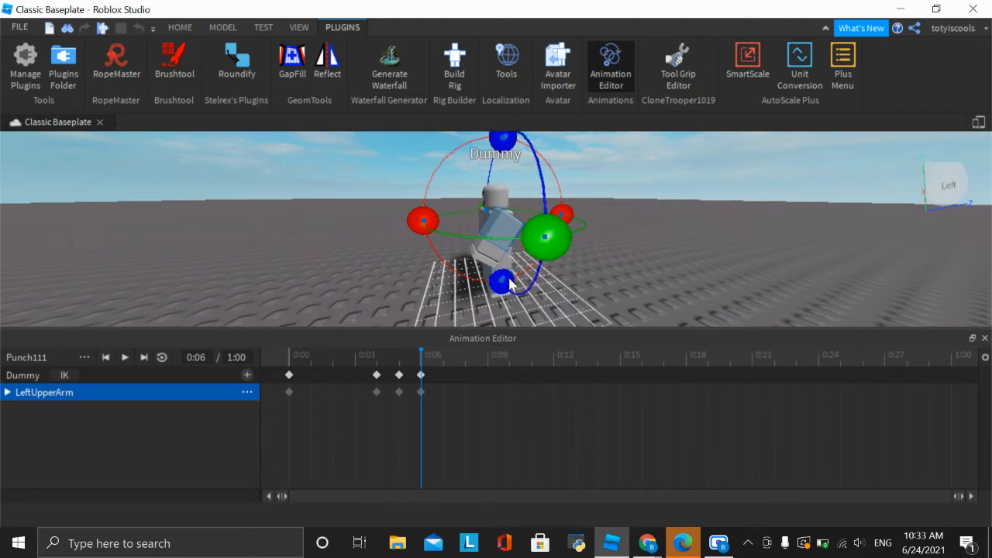
mouse_move(566, 208)
mouse_down()
mouse_move(568, 237)
mouse_move(562, 208)
mouse_move(566, 223)
mouse_up()
click(443, 356)
click(466, 358)
click(488, 358)
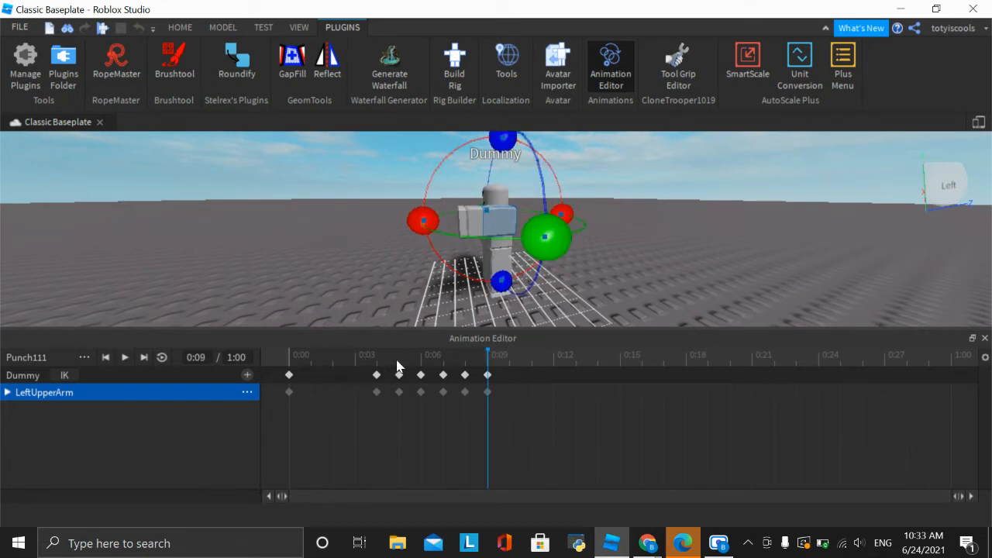
- Start lowering the left upper arm from horizontal in keyframes from 0:10 to 0:13
click(509, 358)
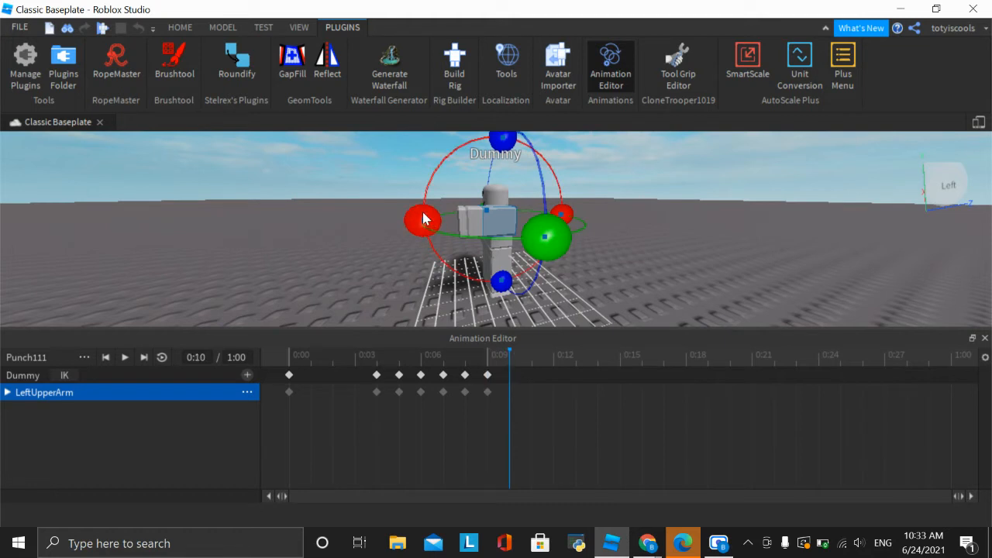
drag(424, 219, 442, 251)
click(533, 356)
click(555, 358)
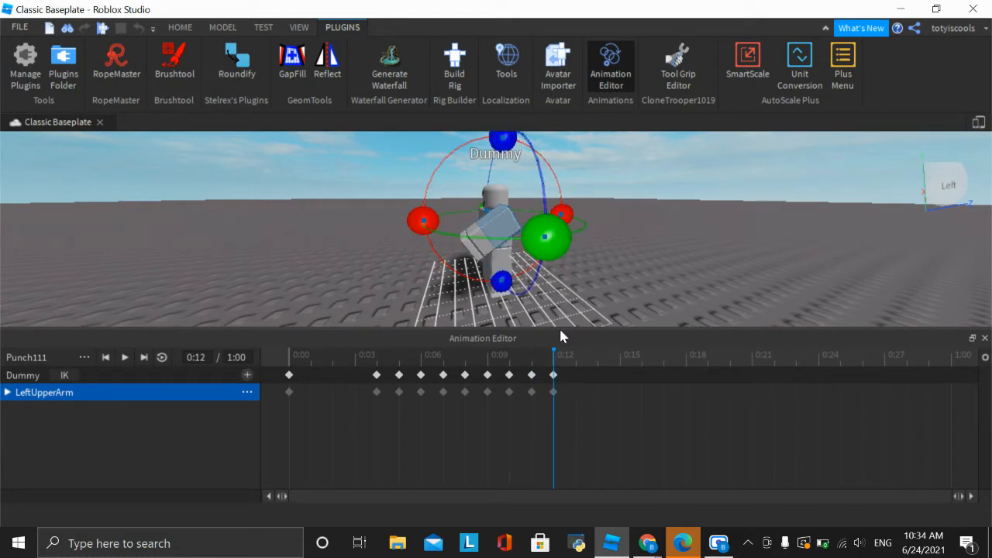
click(571, 356)
drag(422, 218, 426, 225)
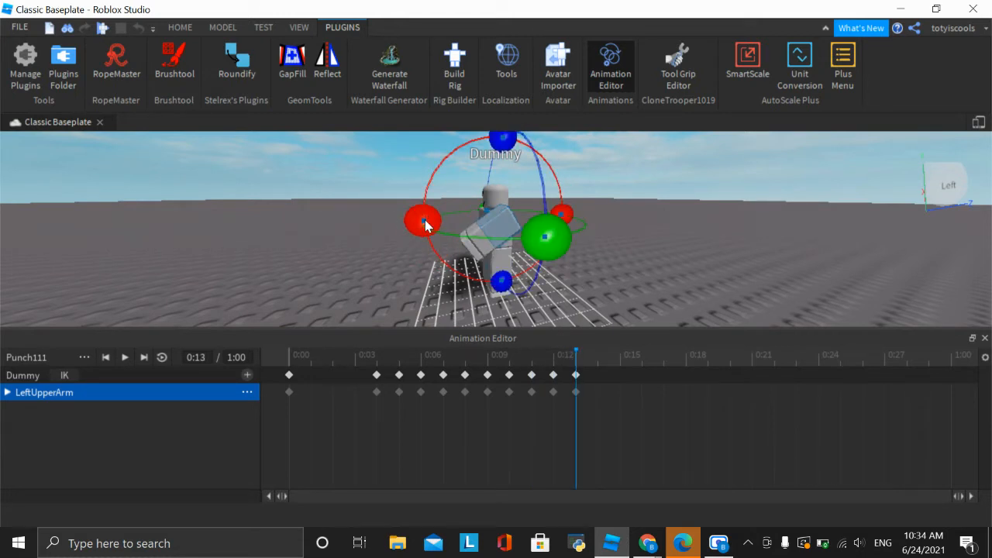
- Bring the left upper arm back down toward the body in keyframes from 0:14 to 0:17
click(598, 356)
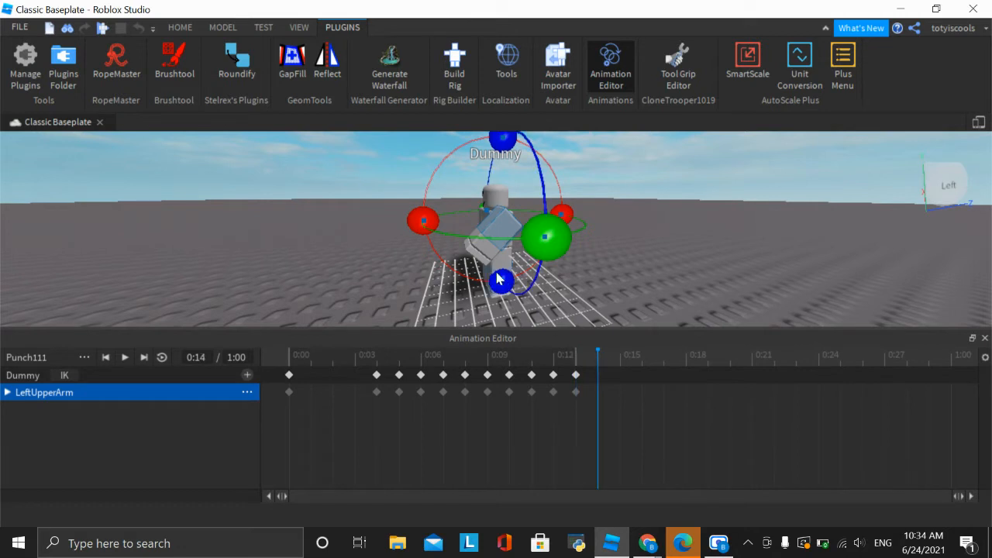
drag(426, 225, 427, 235)
click(618, 356)
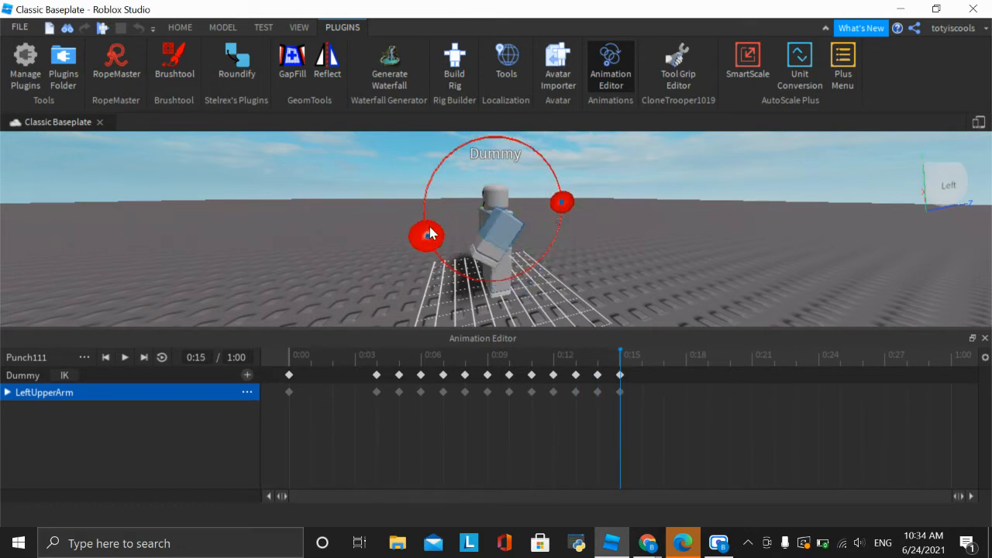
click(642, 356)
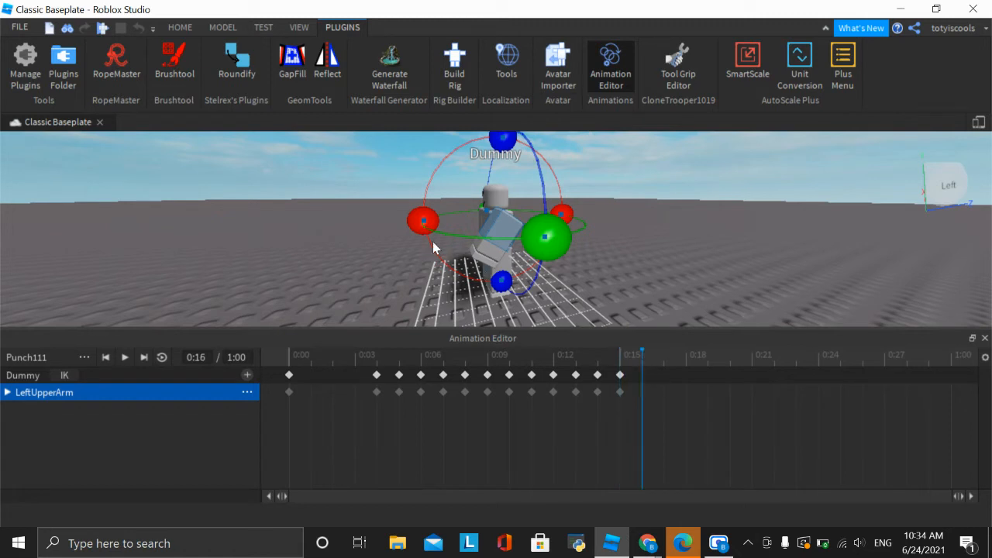
drag(423, 223, 442, 250)
click(665, 355)
- Play back the Punch111 animation and check the dummy's arm motion from several angles
click(638, 276)
right_drag(638, 276, 637, 276)
scroll(638, 276, down, 2)
scroll(637, 275, up, 3)
scroll(637, 276, down, 5)
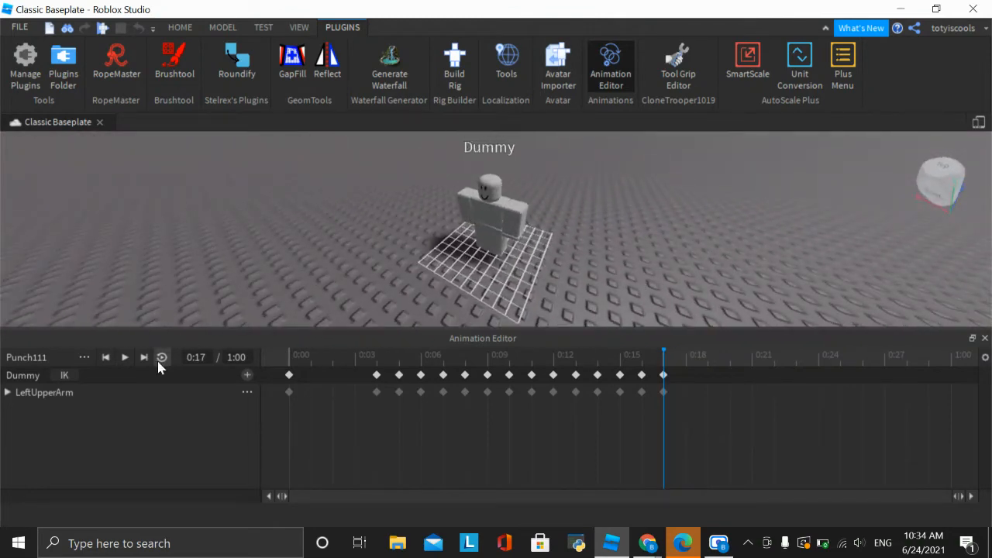
click(125, 361)
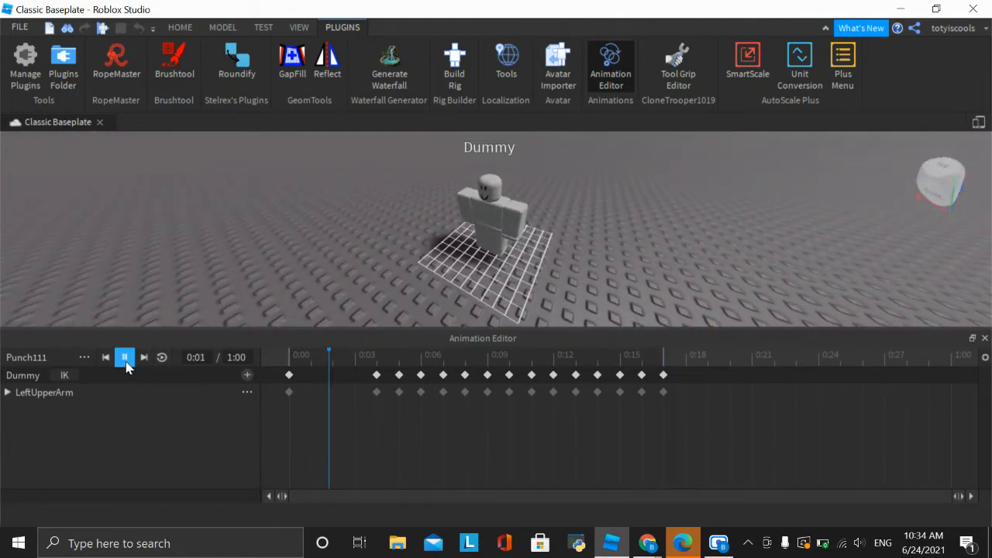
click(126, 361)
click(130, 359)
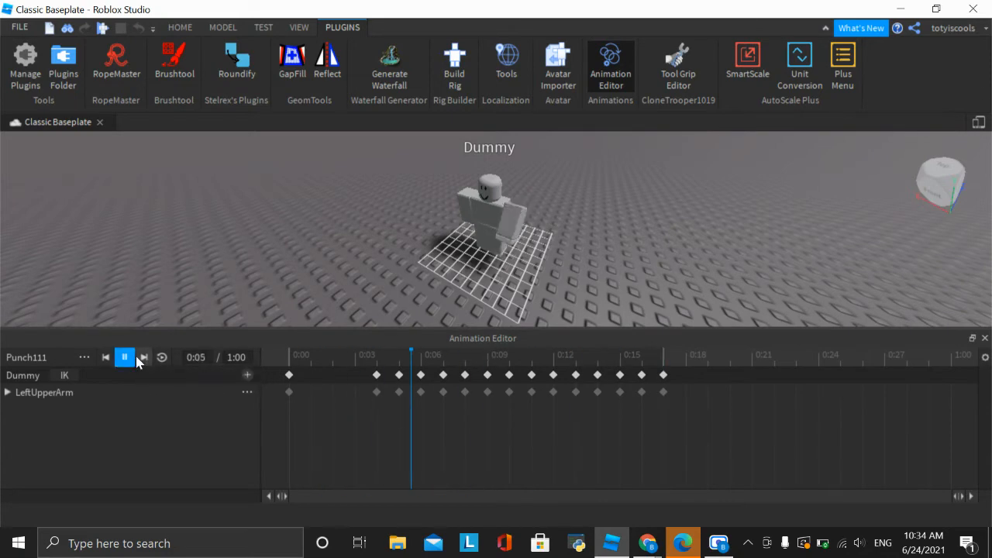
right_drag(495, 160, 495, 161)
scroll(494, 161, up, 5)
scroll(494, 160, down, 6)
scroll(494, 161, up, 5)
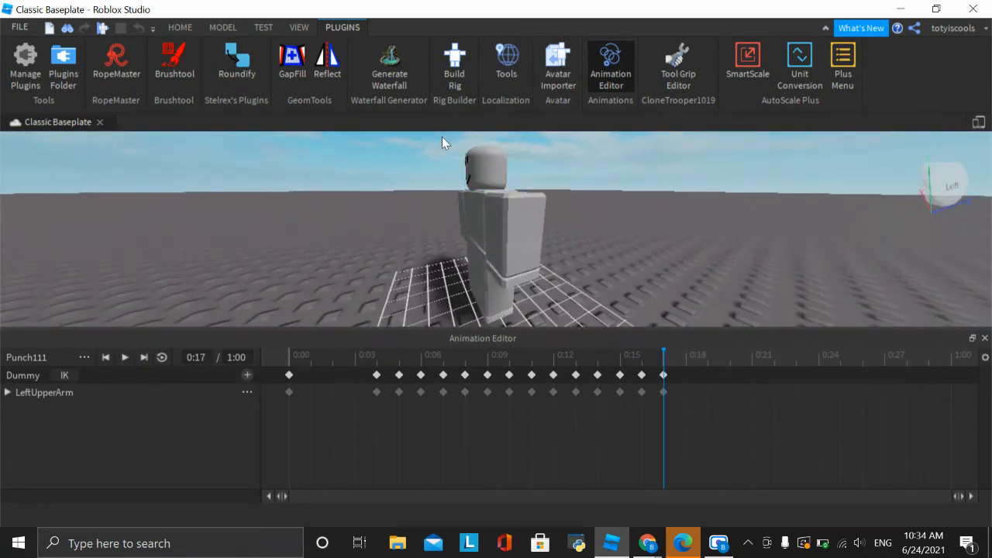
right_drag(526, 245, 526, 245)
scroll(526, 245, down, 4)
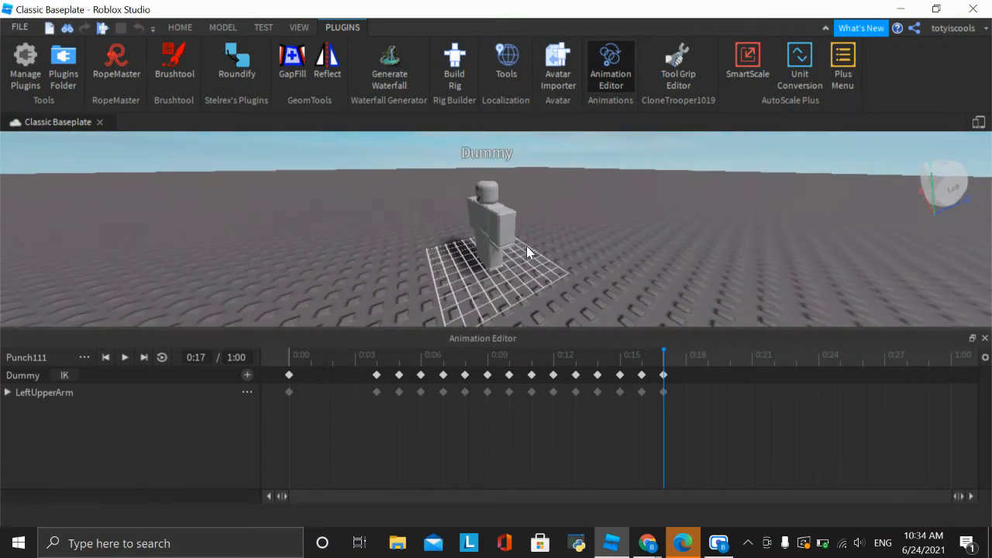
- Try to export the animation as an asset titled Punch111 with Me as the creator
click(83, 357)
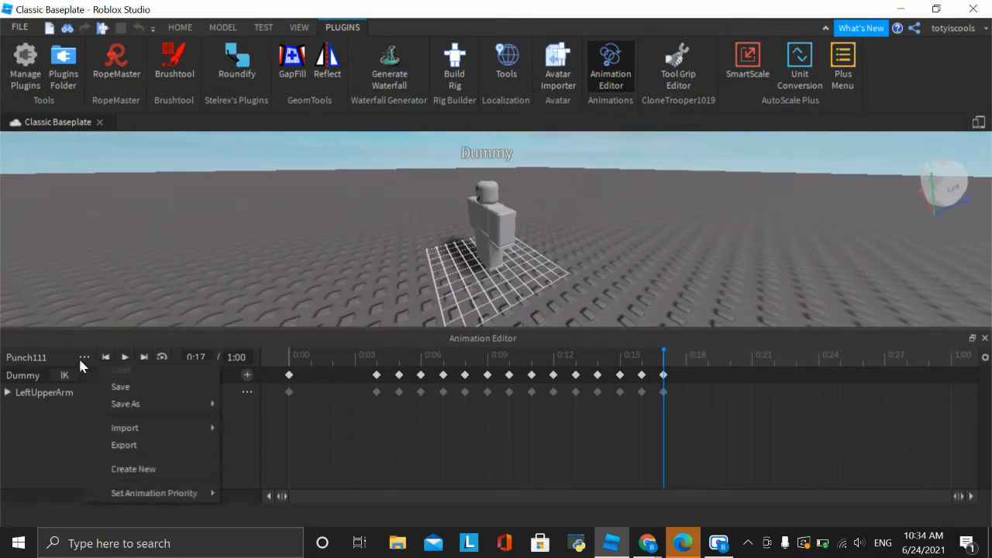
click(137, 444)
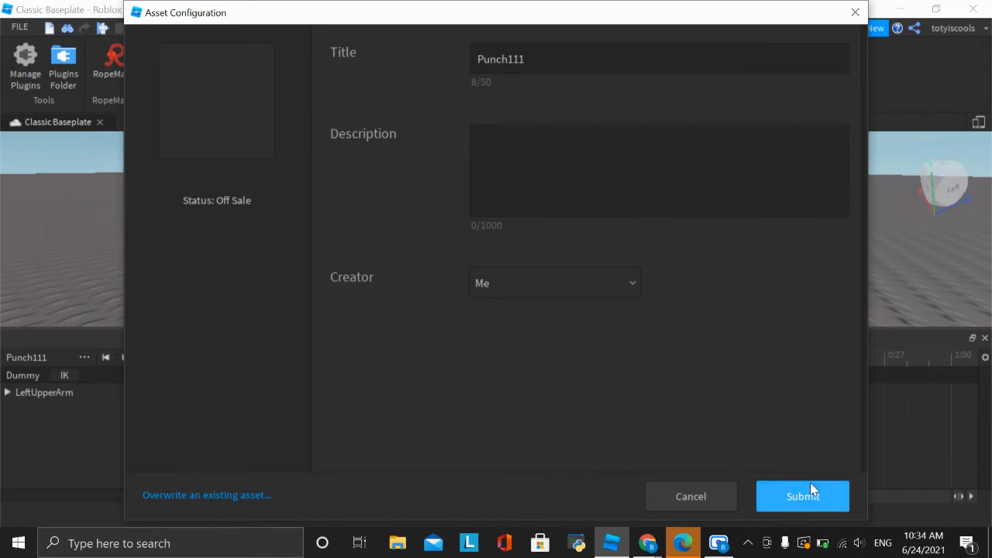
click(787, 497)
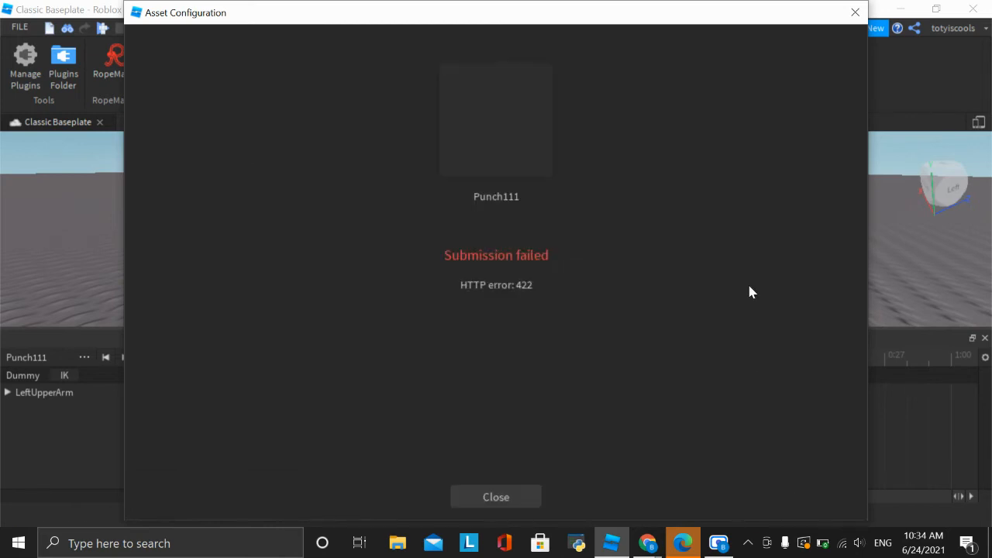
click(496, 497)
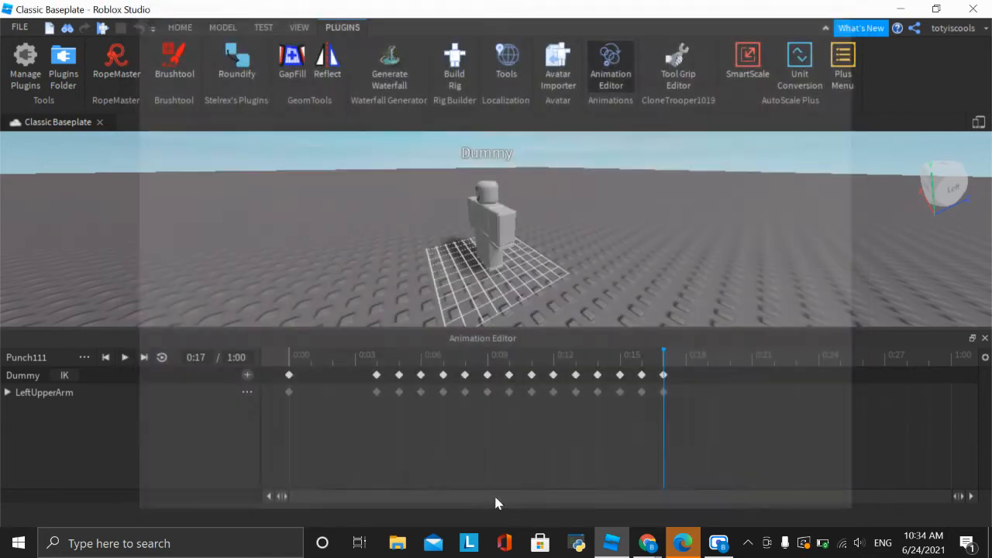
- Save the Punch111 animation and export it as an asset titled PunchOne with Me as the creator
click(84, 357)
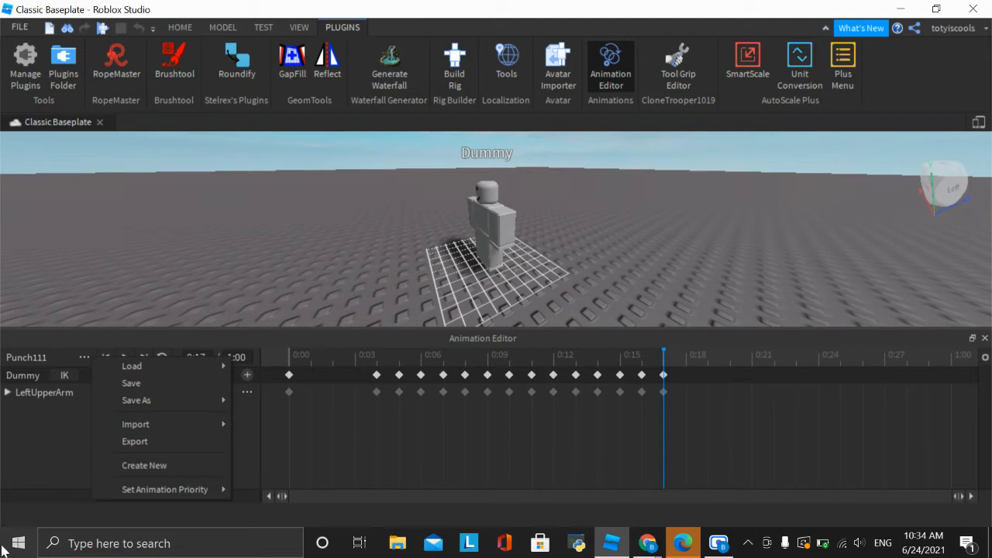
click(186, 383)
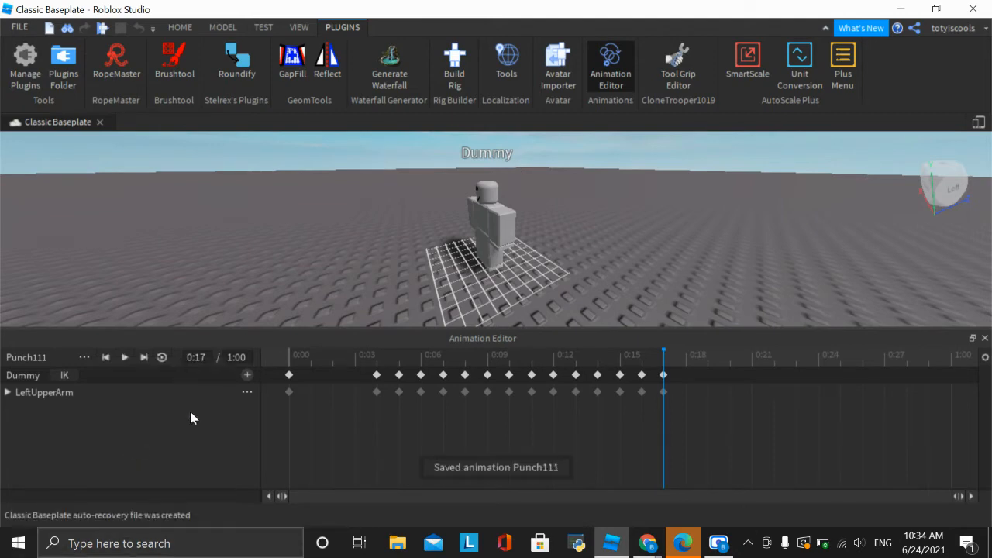
click(617, 52)
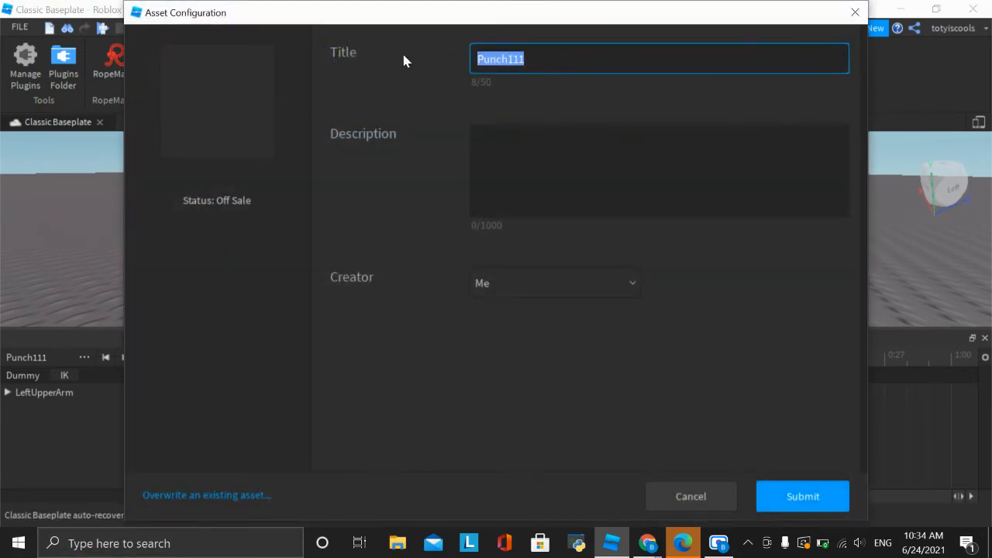
key(BackSpace)
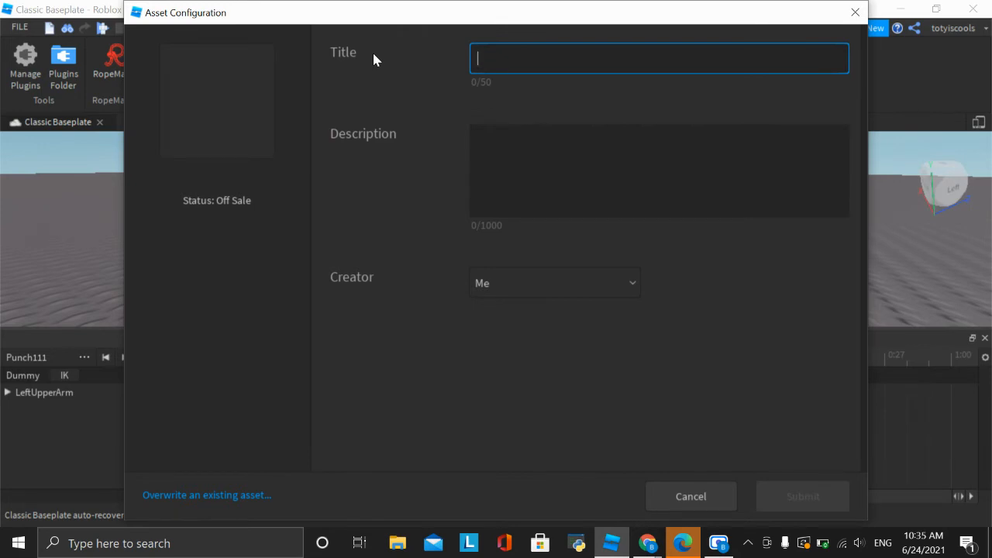
text(Punch)
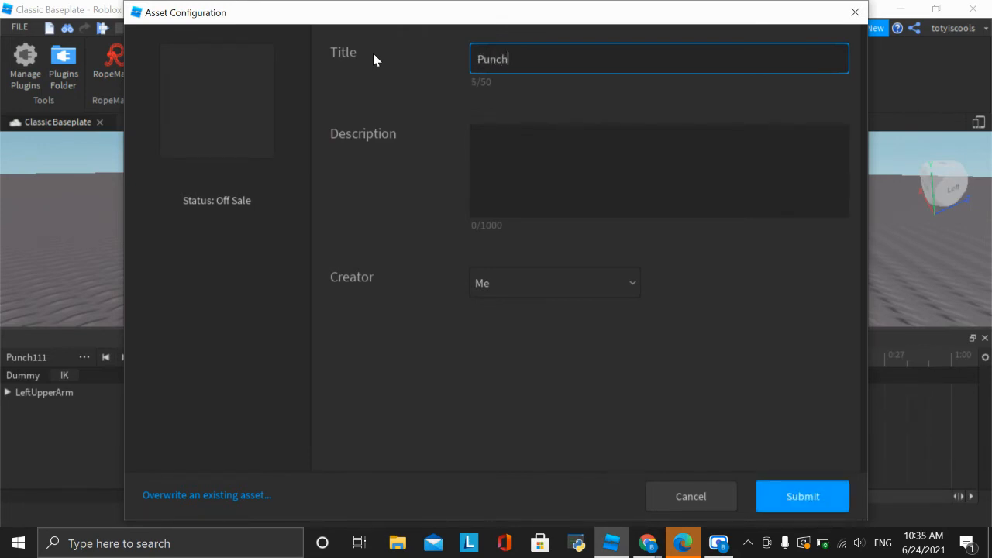
text(One)
click(801, 499)
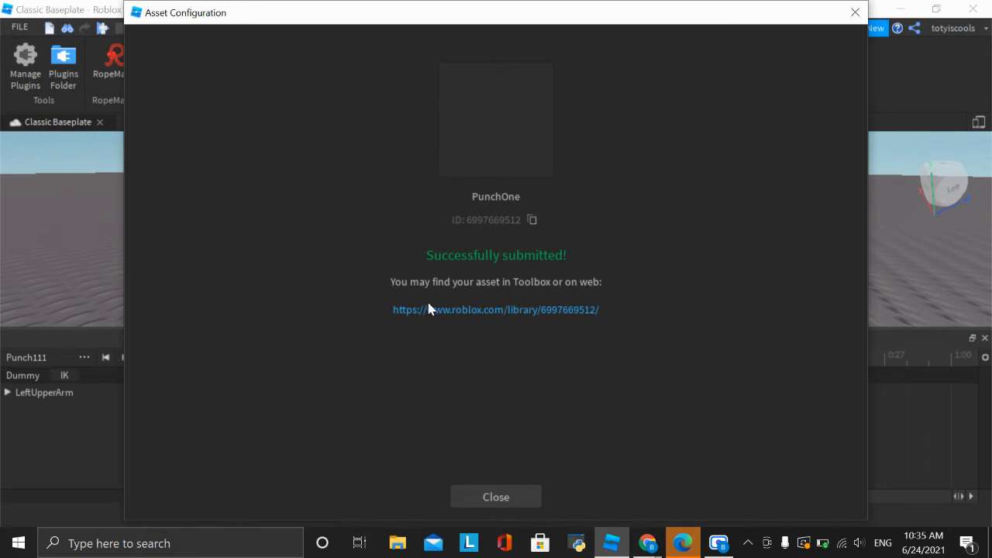
- Open the exported animation's web page and highlight the asset ID in its address
click(506, 309)
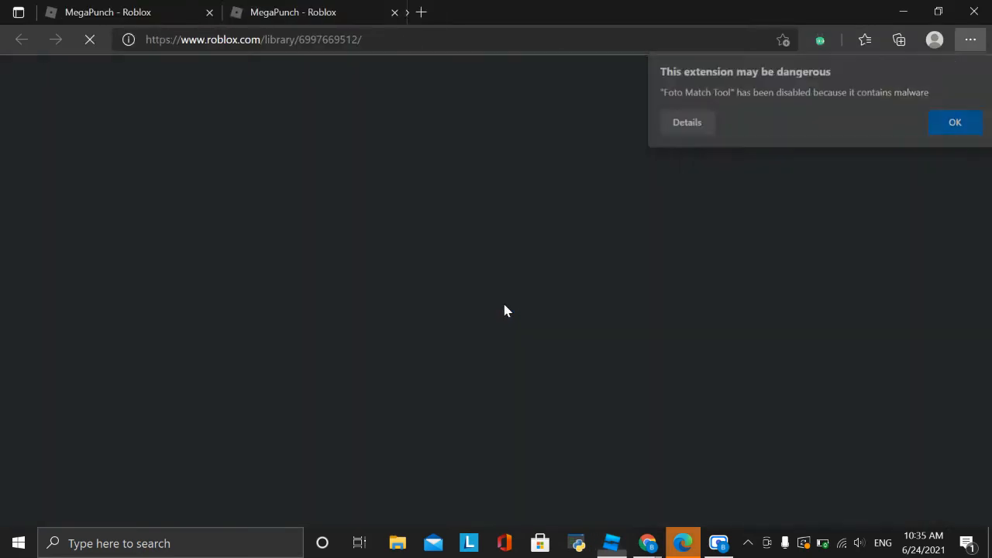
click(395, 12)
scroll(484, 281, down, 1)
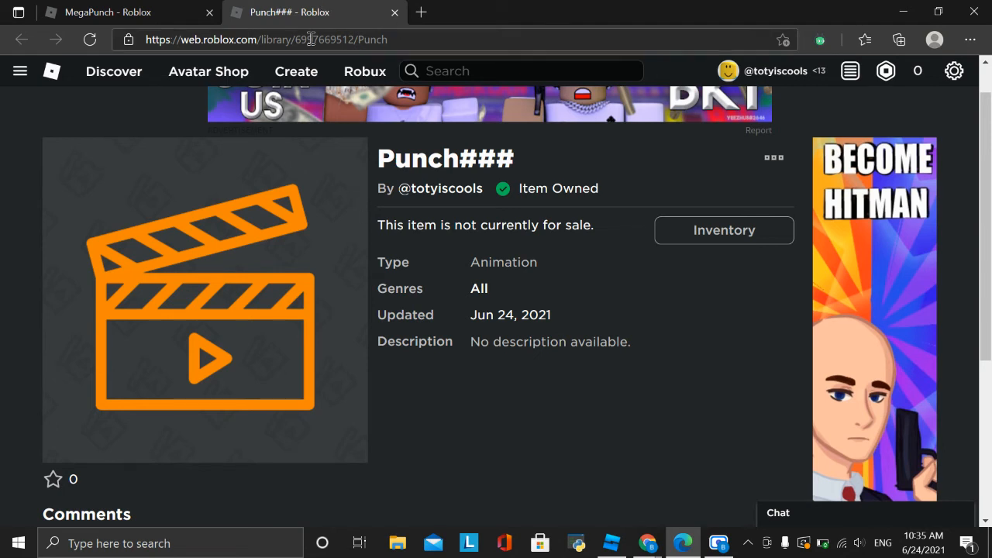
drag(298, 43, 351, 45)
click(628, 402)
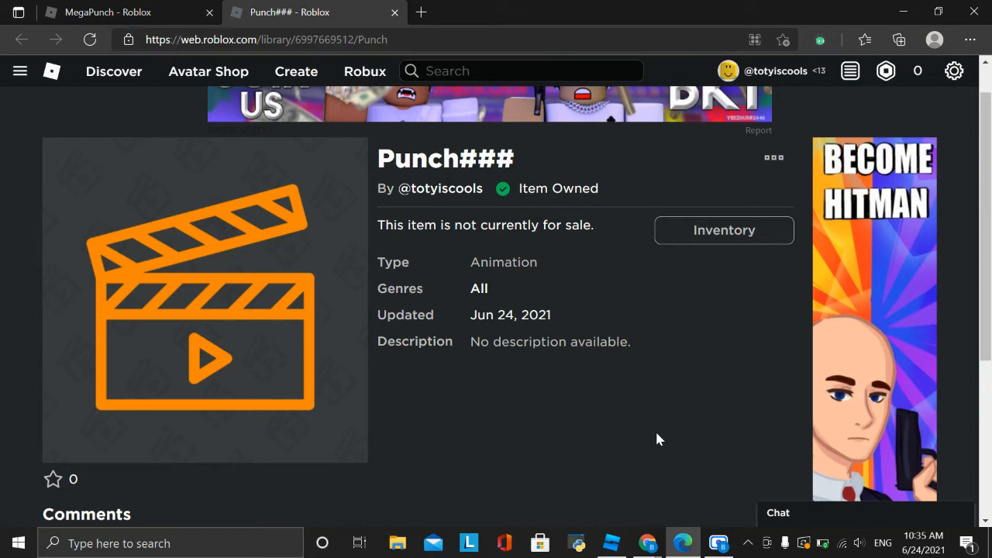
- Switch back to Roblox Studio and close the asset submission dialog and the Animation Editor
click(613, 542)
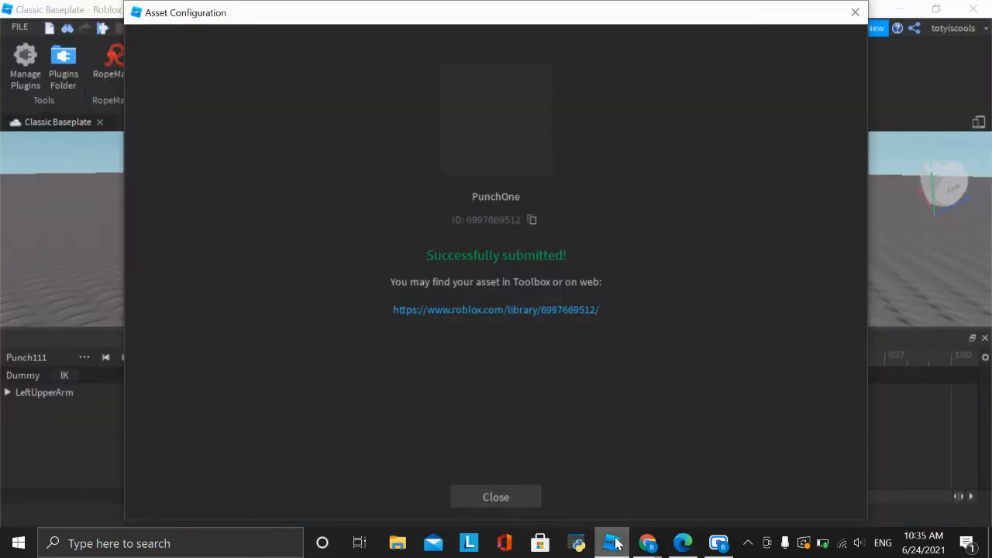
click(854, 13)
click(984, 338)
click(516, 329)
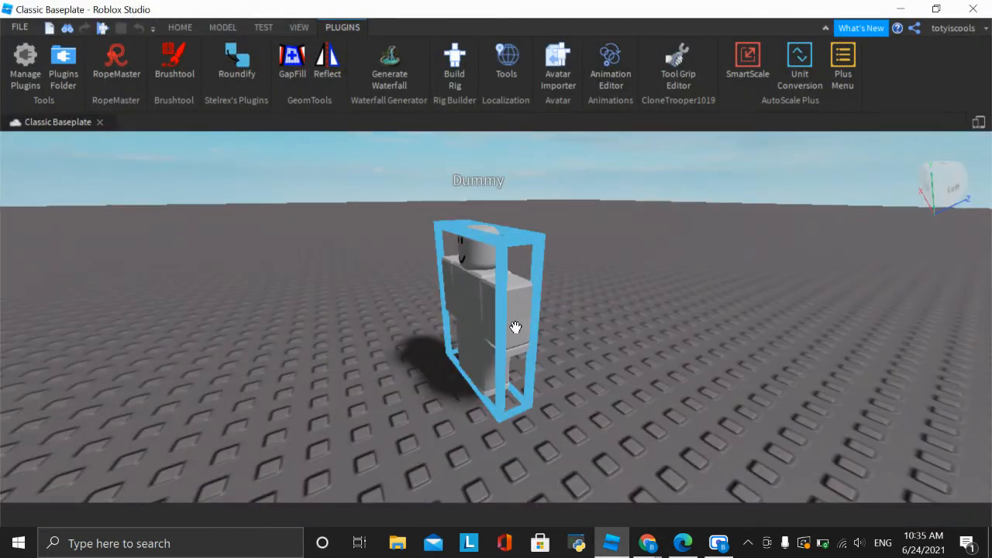
key(Delete)
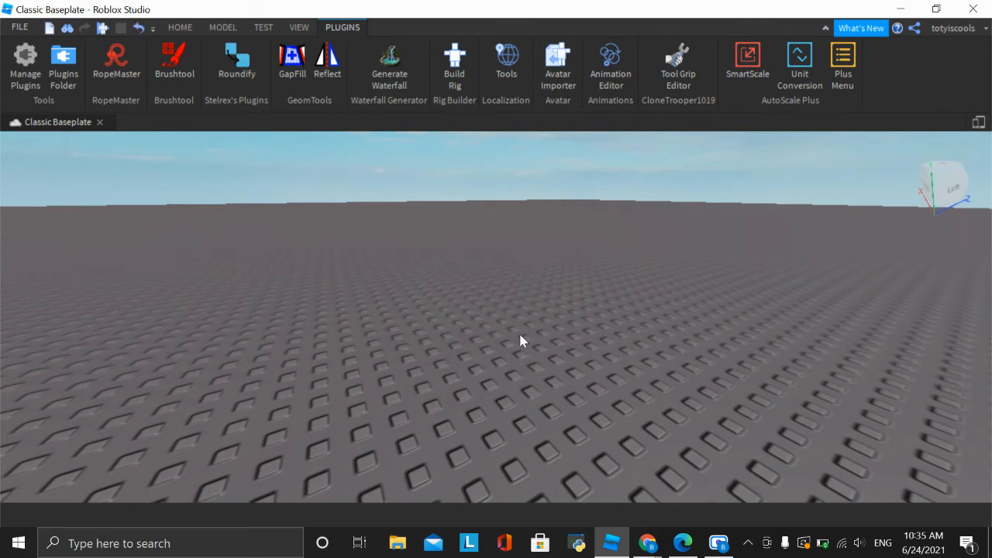
right_drag(518, 331, 520, 331)
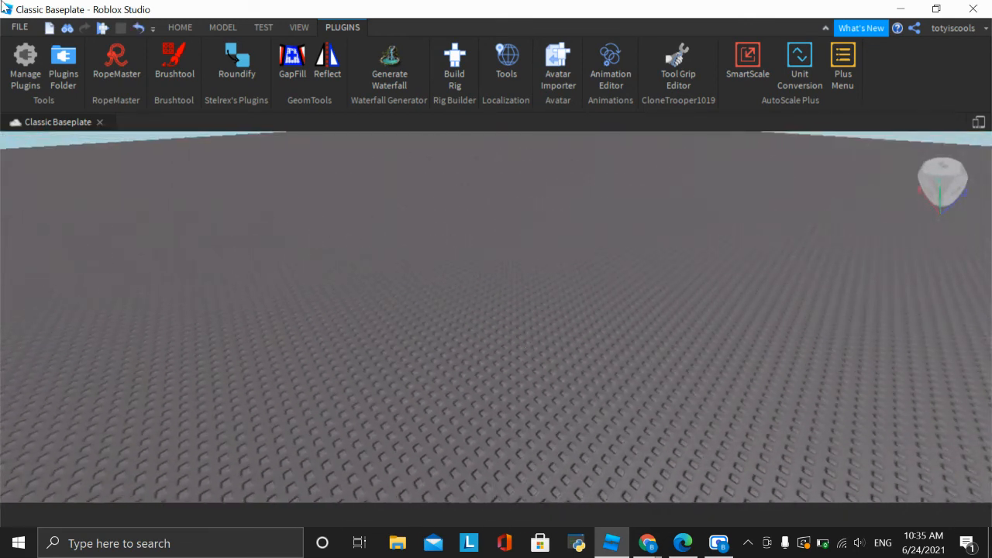
click(138, 27)
right_drag(419, 271, 420, 271)
scroll(420, 271, up, 3)
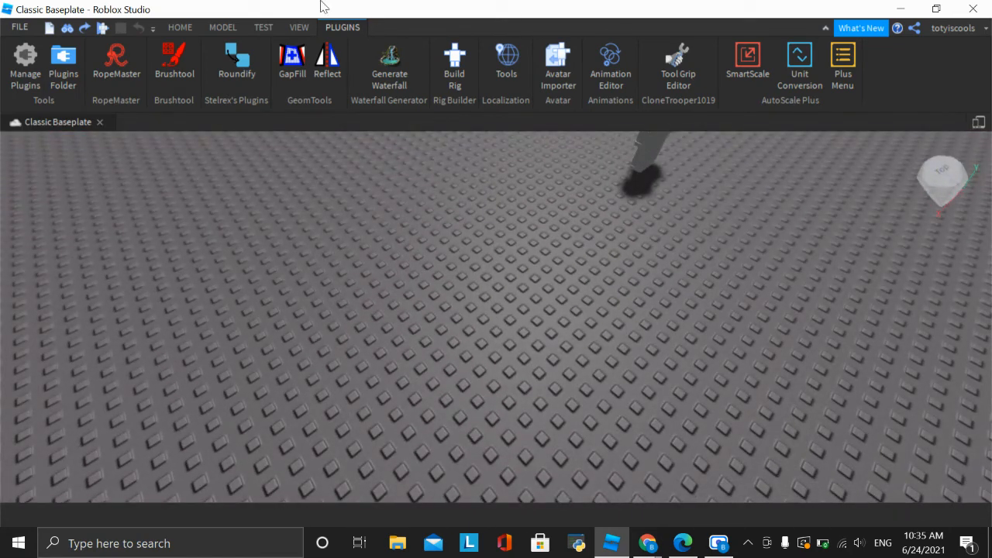
click(181, 27)
click(390, 70)
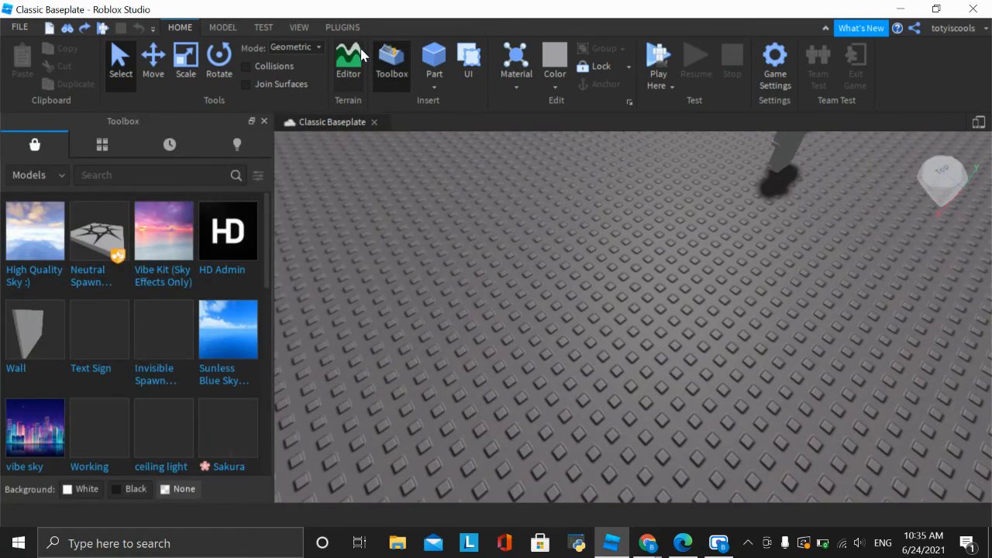
click(262, 120)
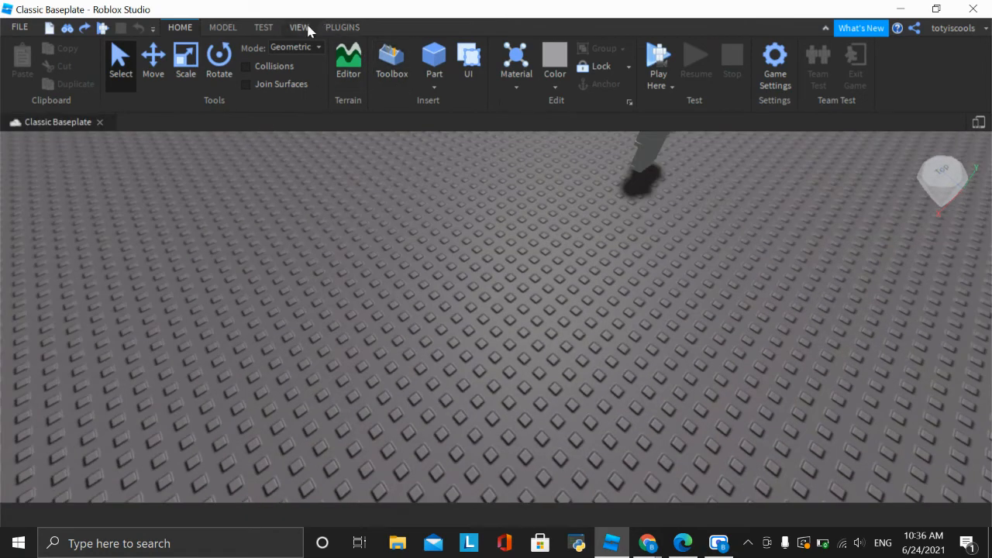
- Show the Explorer and insert a RemoteEvent into ReplicatedStorage
click(299, 27)
click(31, 72)
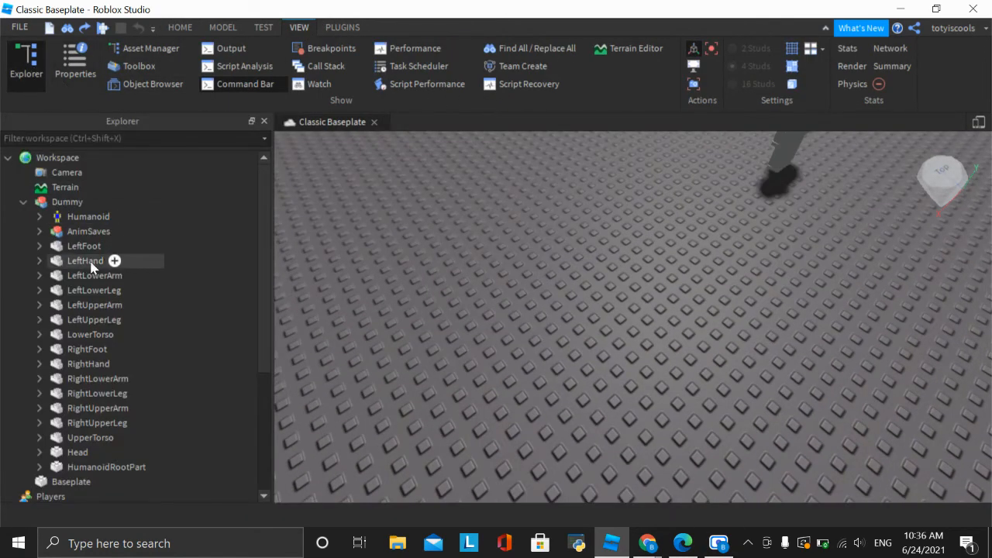
scroll(60, 290, down, 4)
scroll(59, 290, down, 1)
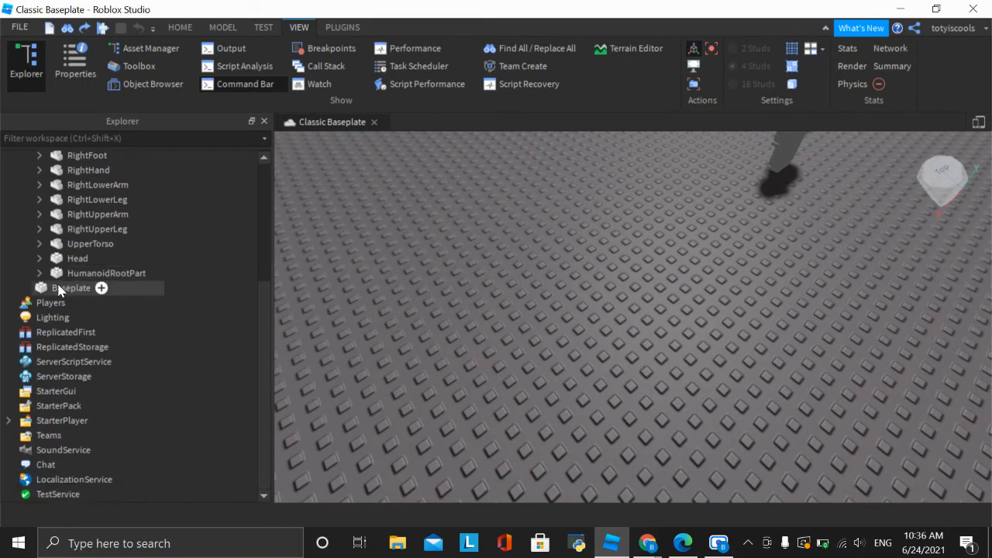
click(58, 350)
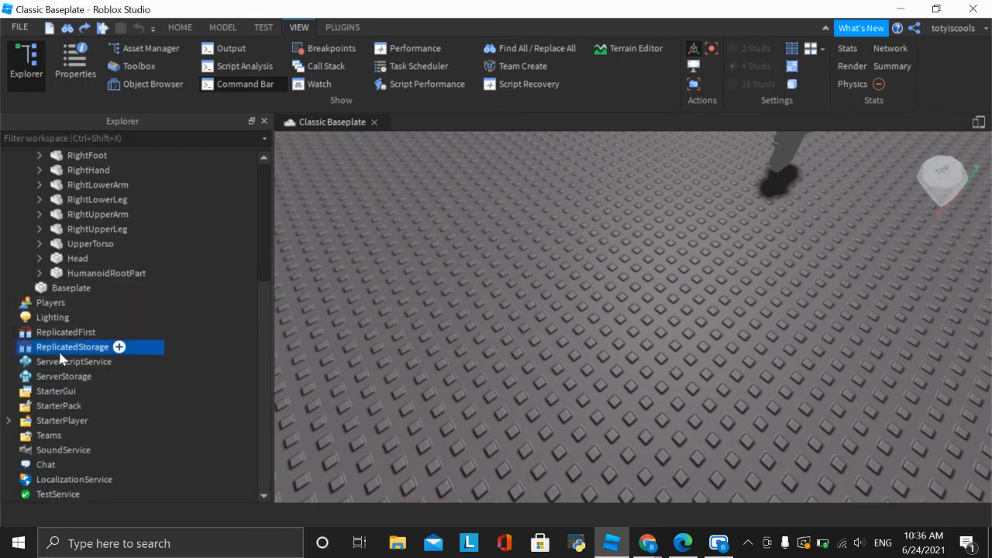
click(116, 348)
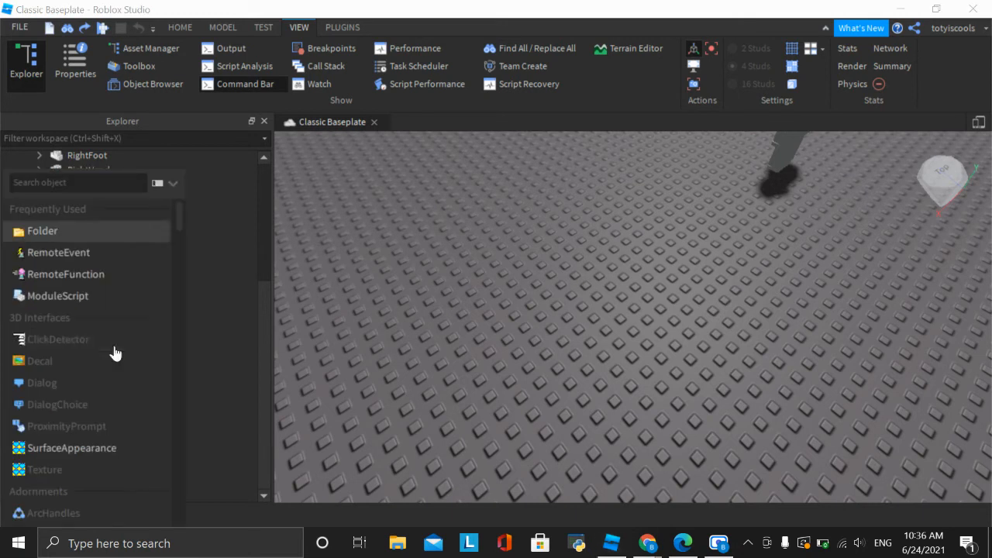
click(95, 252)
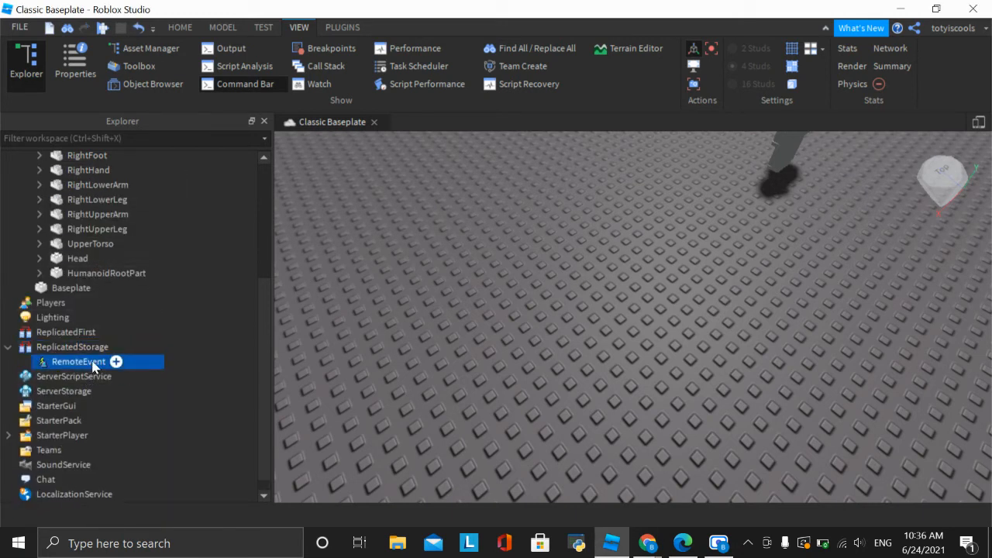
double_click(93, 362)
text(On)
text(Sucses)
key(BackSpace)
key(BackSpace)
key(BackSpace)
key(BackSpace)
text(ccse)
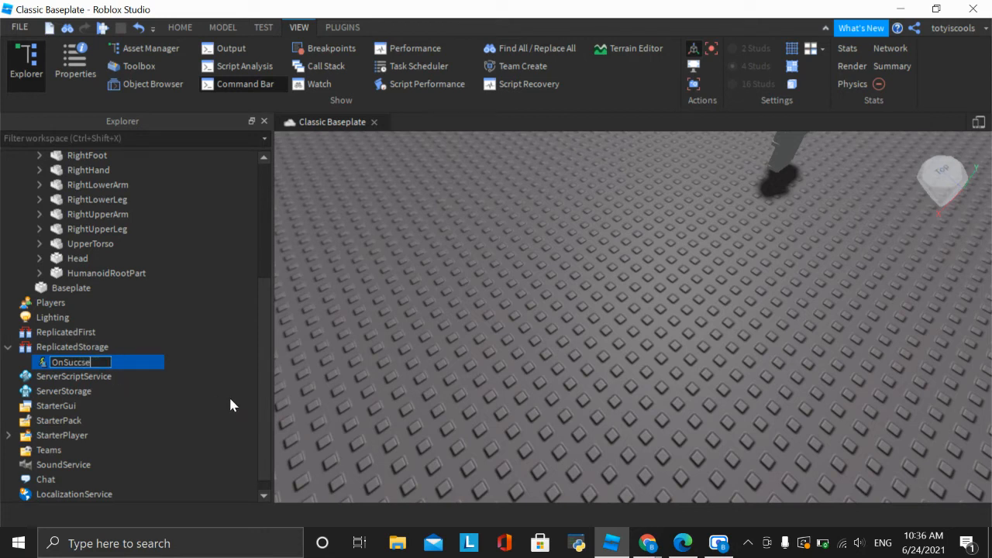
key(BackSpace)
key(BackSpace)
key(BackSpace)
key(BackSpace)
key(BackSpace)
key(BackSpace)
key(BackSpace)
key(BackSpace)
click(436, 440)
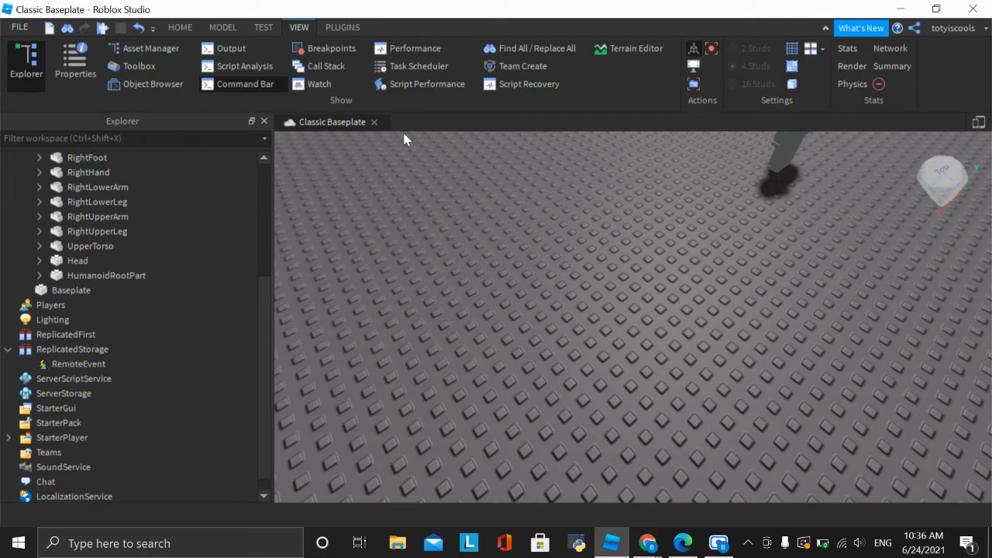
- Rename the RemoteEvent in ReplicatedStorage as Hit
click(78, 363)
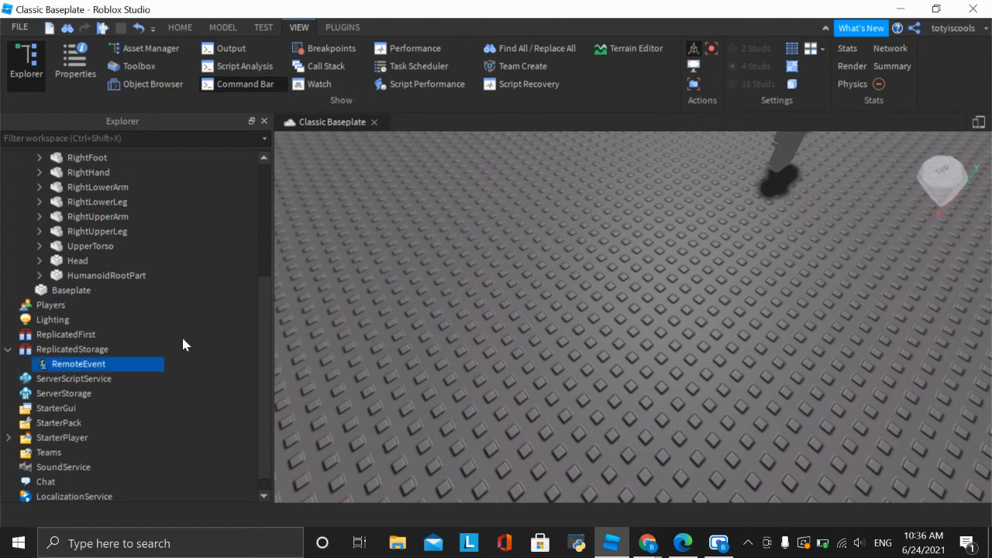
click(75, 365)
key(BackSpace)
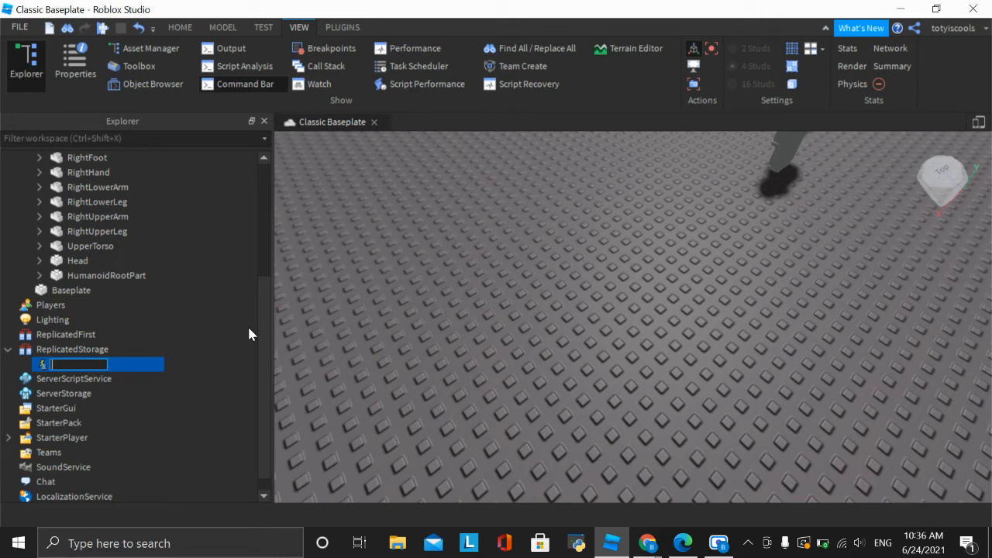
text(Hit)
click(346, 321)
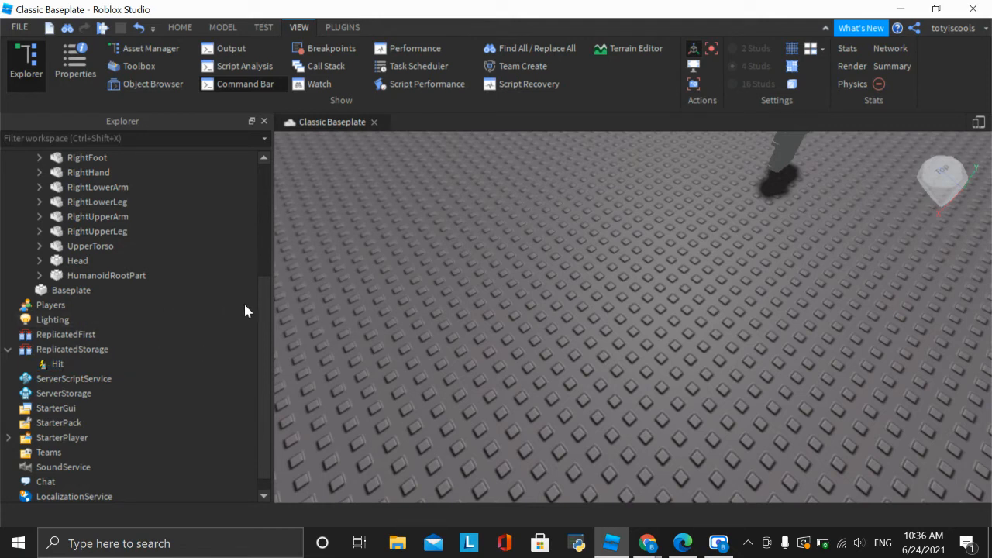
- Insert a Script into ServerScriptService and clear its default Hello world code
click(123, 379)
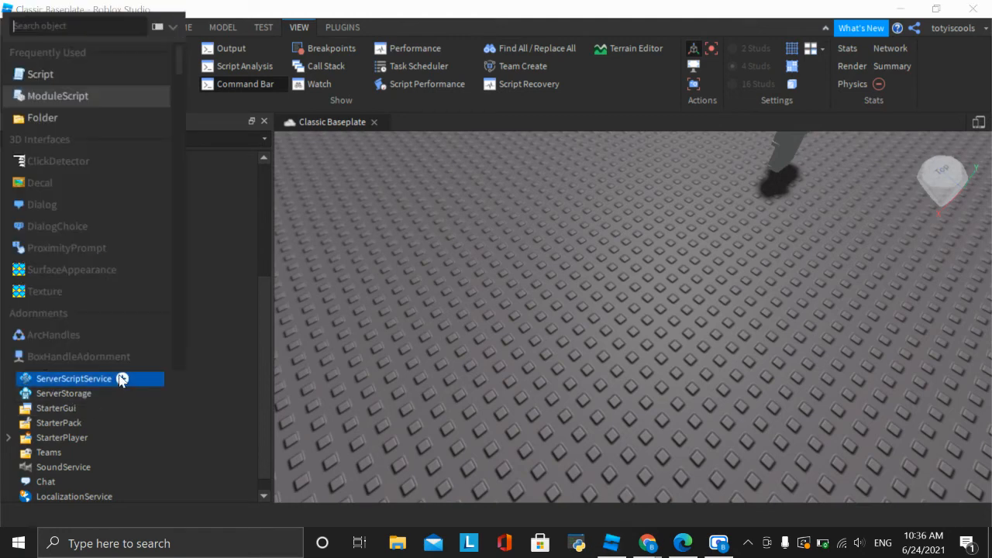
click(89, 73)
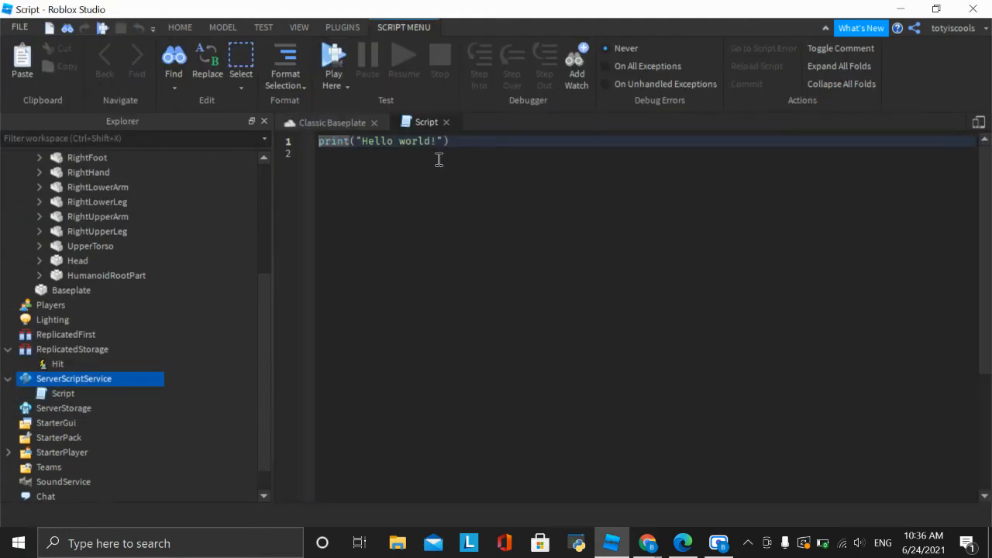
drag(484, 152, 228, 124)
key(BackSpace)
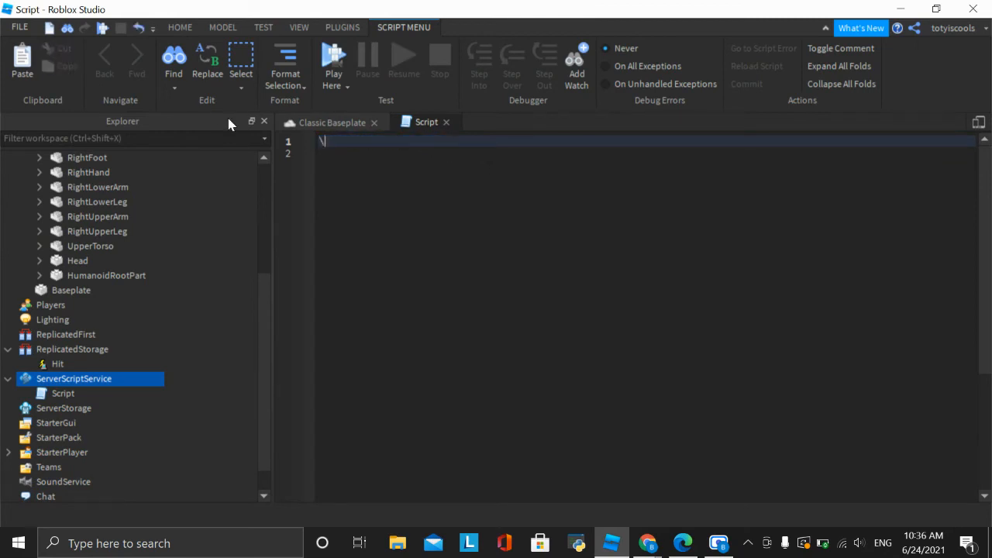
text(\)
key(BackSpace)
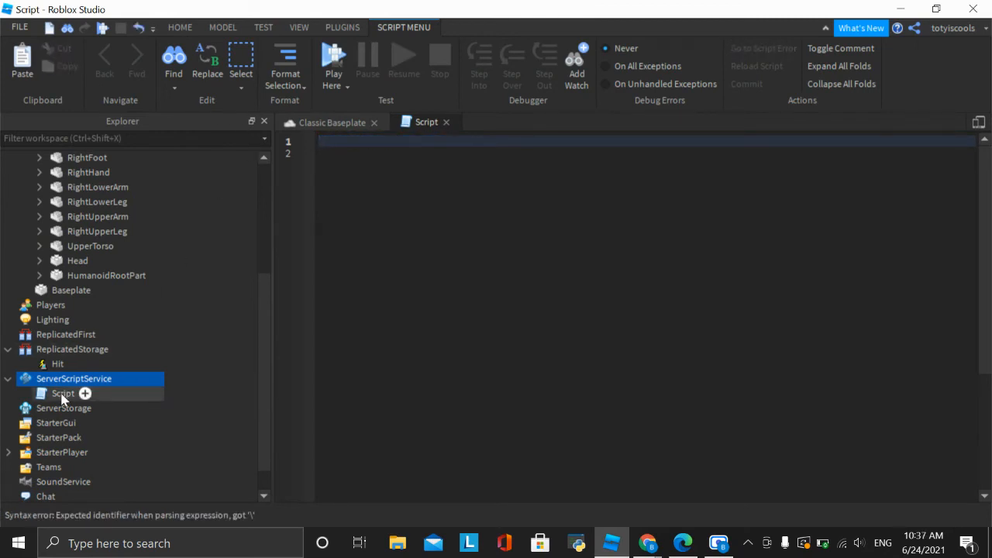
- Rename the script in ServerScriptService as Damage
click(65, 395)
click(65, 395)
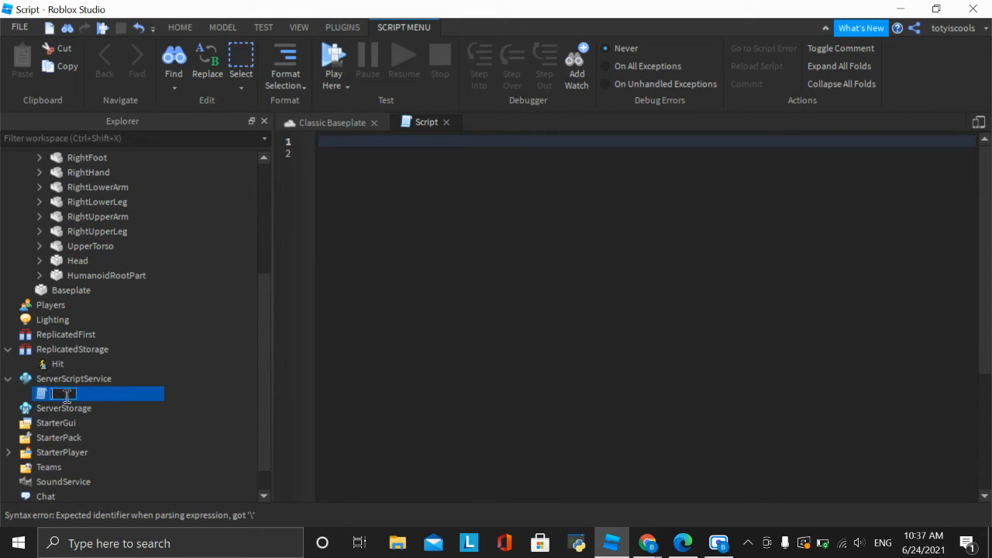
text(Damage)
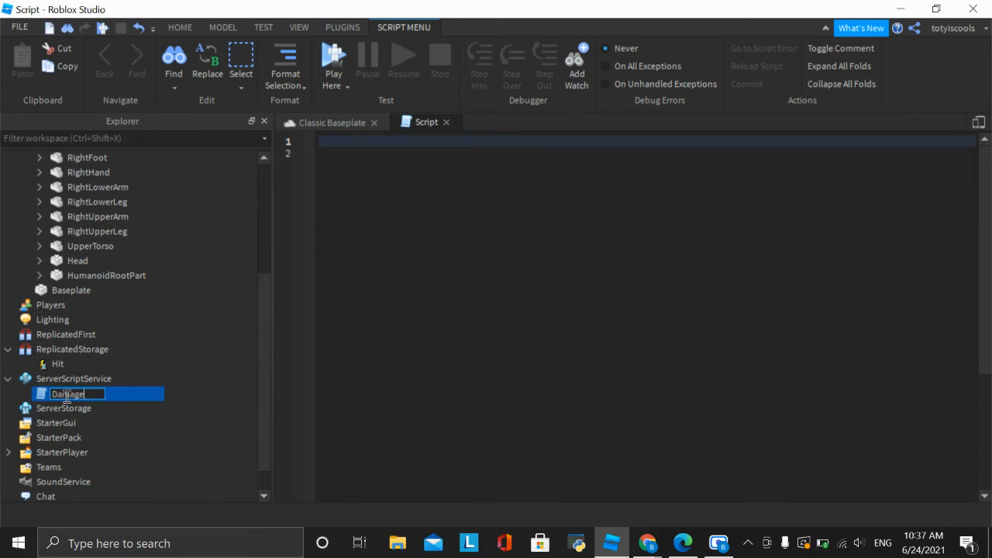
key(Return)
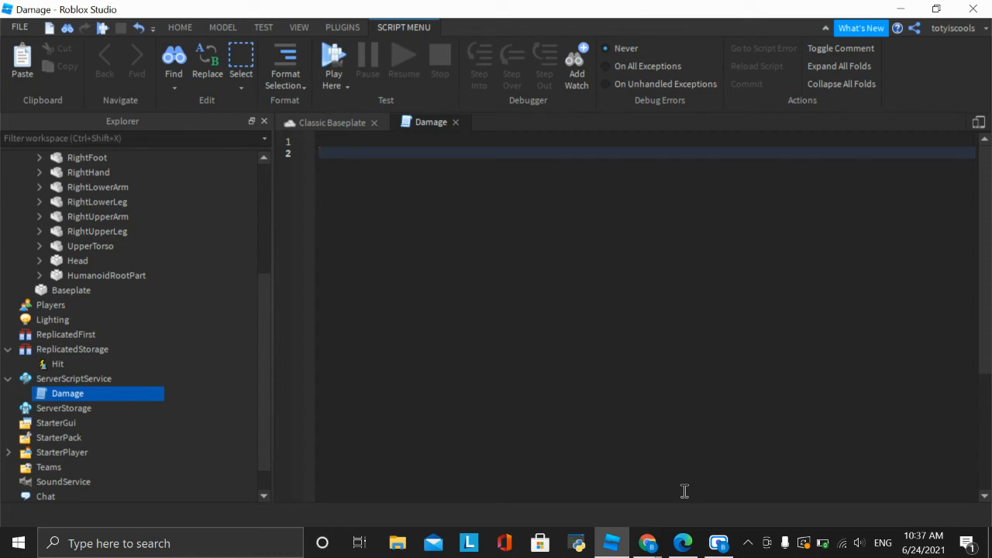
click(718, 543)
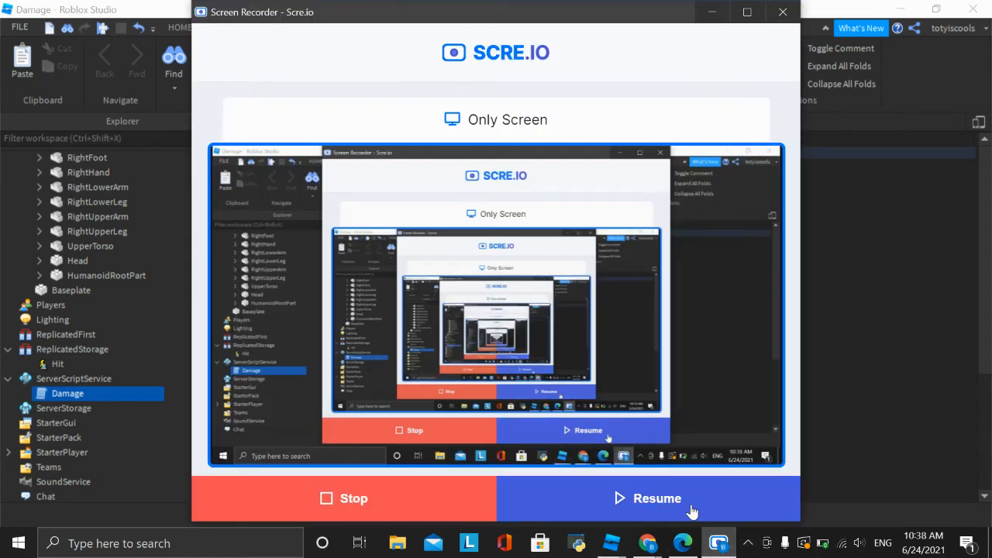
click(689, 508)
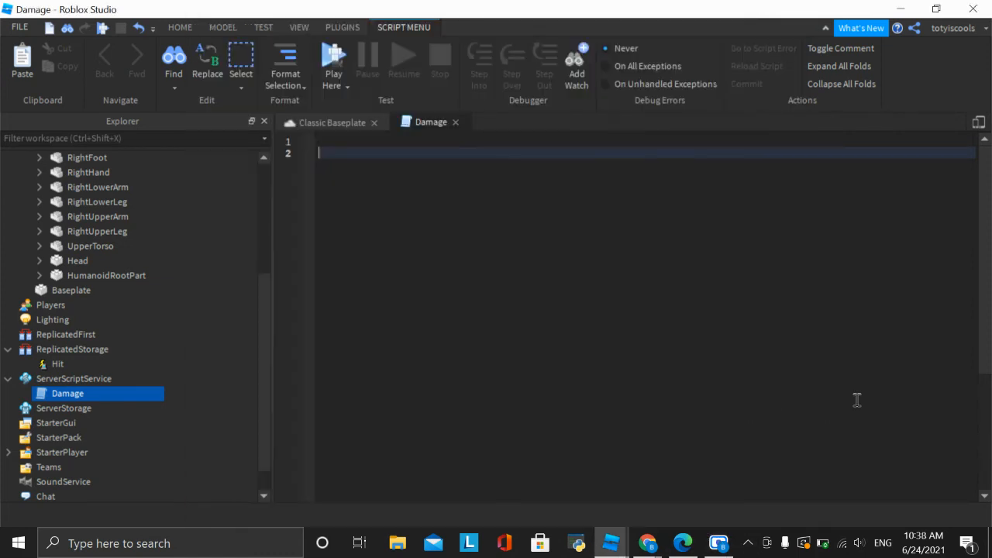
- On the first line of the Damage script, declare local RemoteEvent = game.ReplicatedStorage.Hit
click(435, 140)
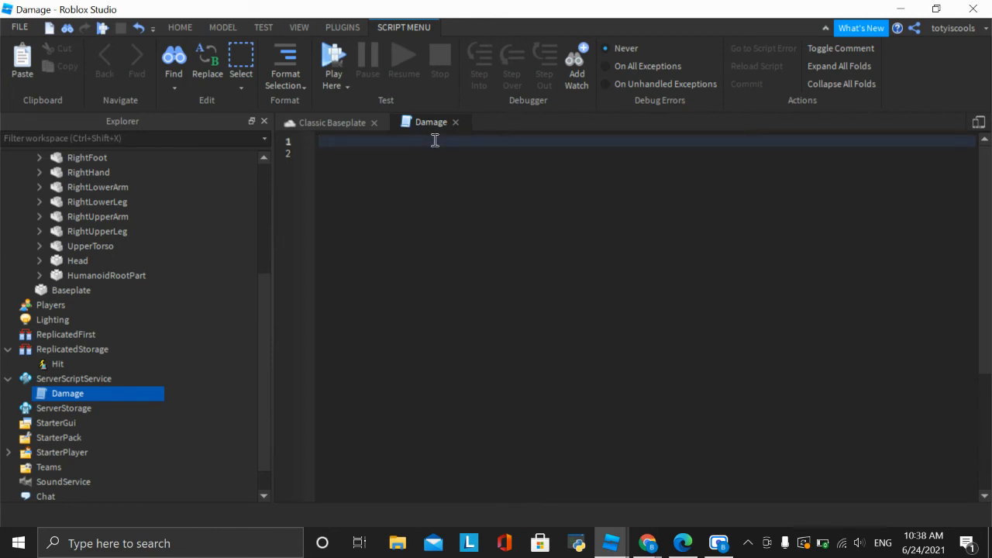
text(local RemoteEvent)
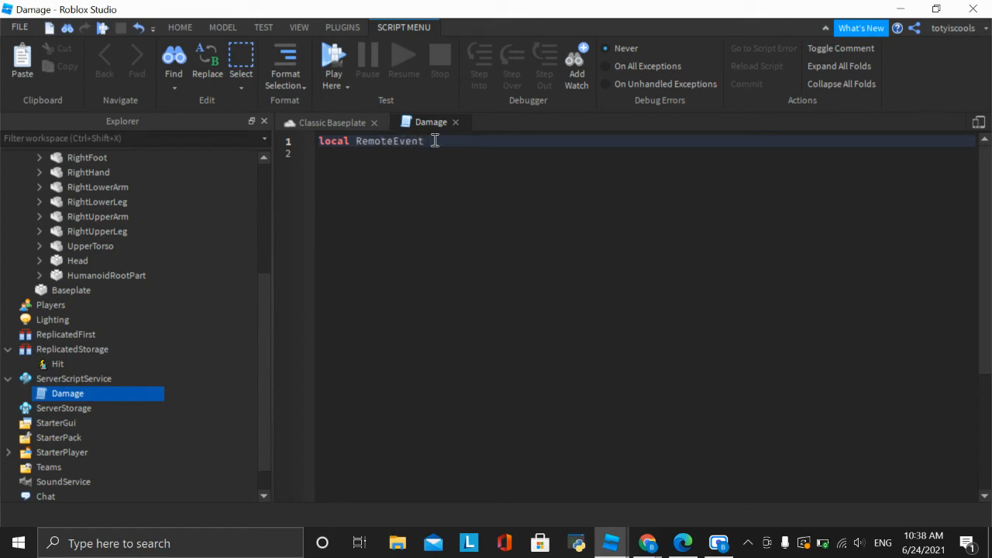
text( = game.)
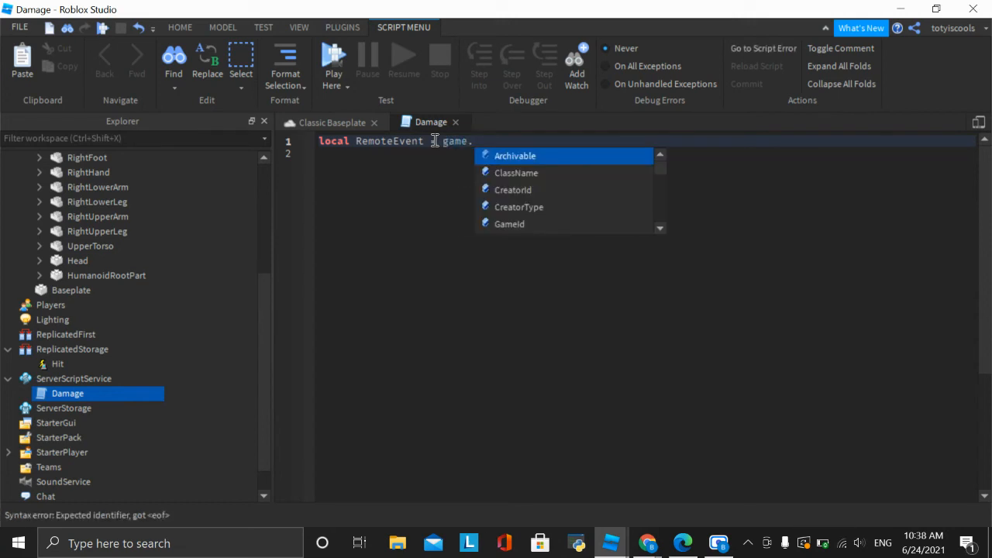
text(Re)
key(Tab)
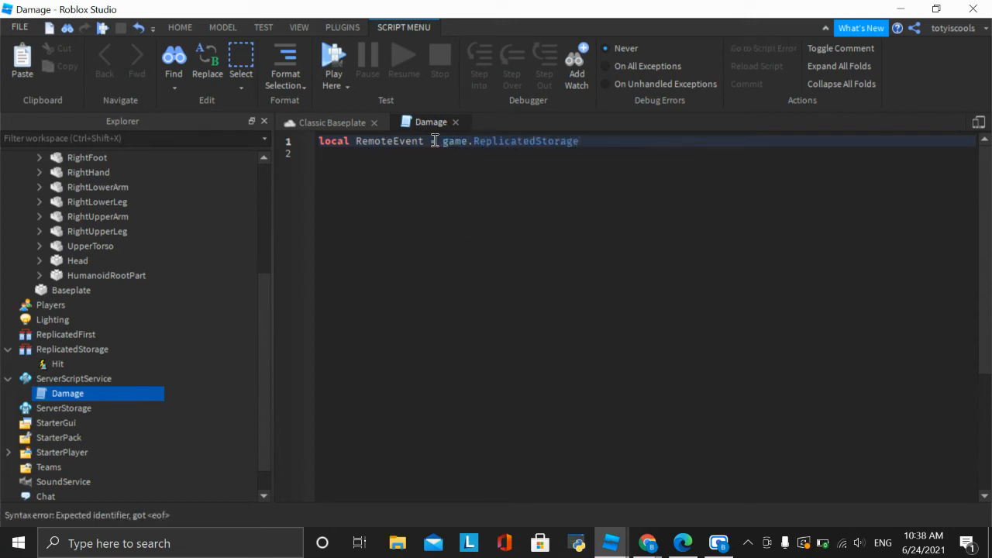
text(.H)
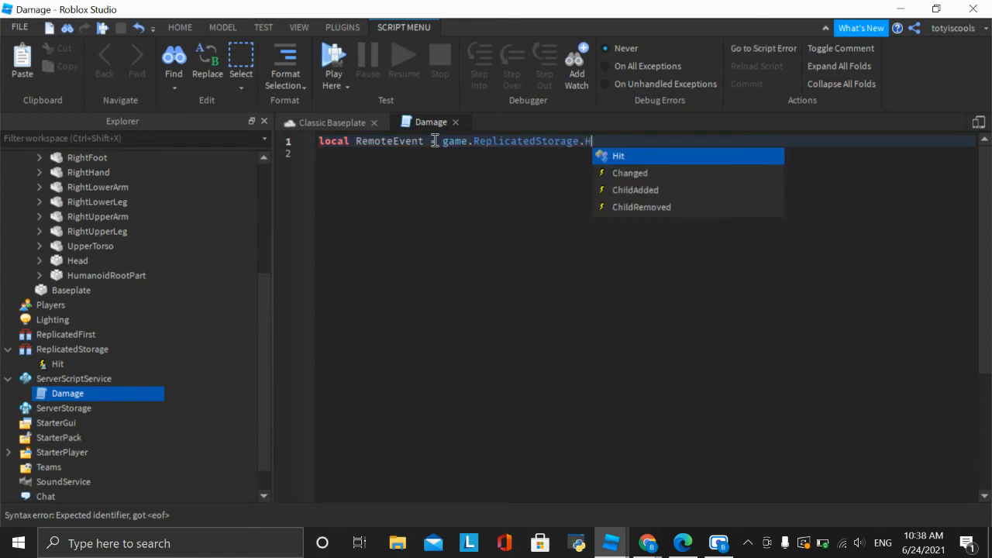
key(Tab)
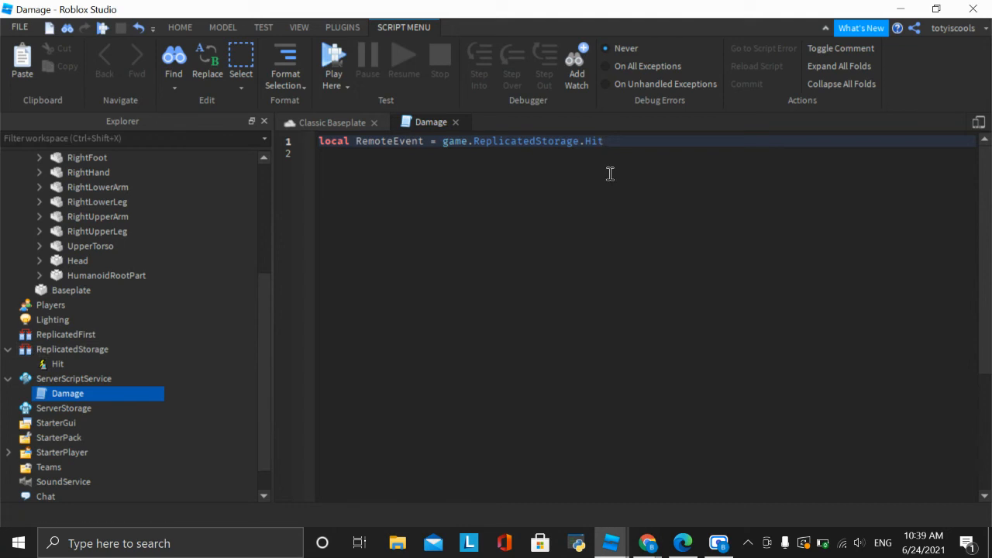
- Leave a blank line below the declaration and write the function header local function damage(Plr, HumanoidHit)
key(Return)
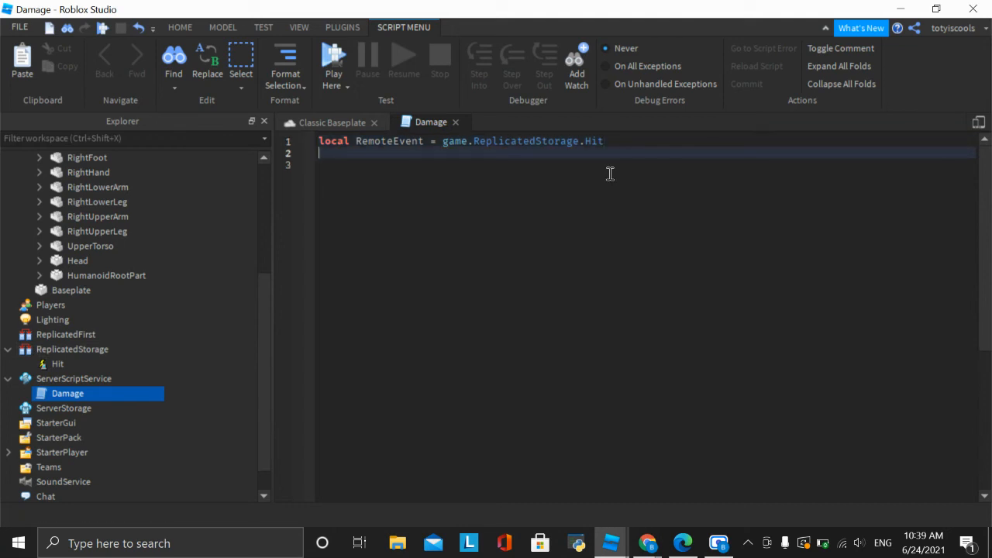
key(Return)
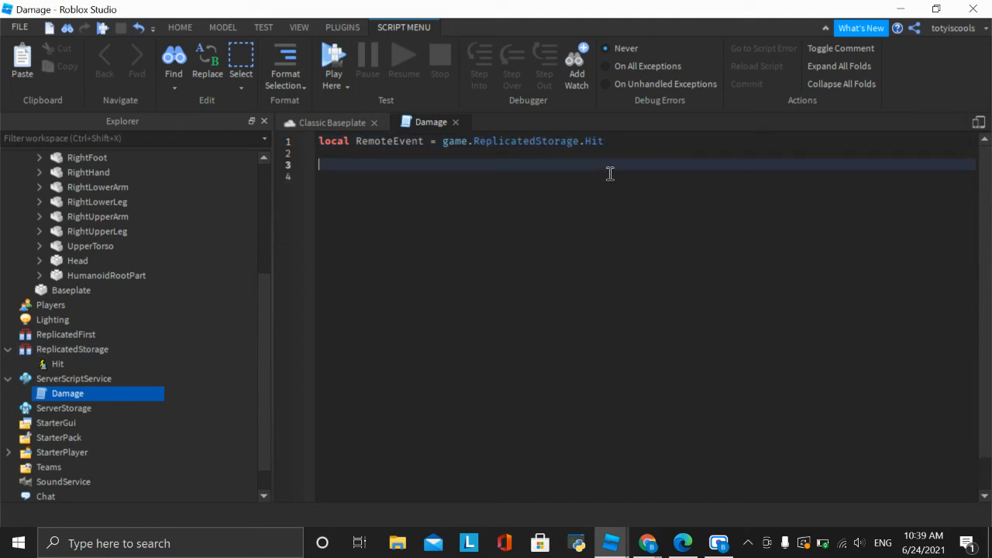
text(local function)
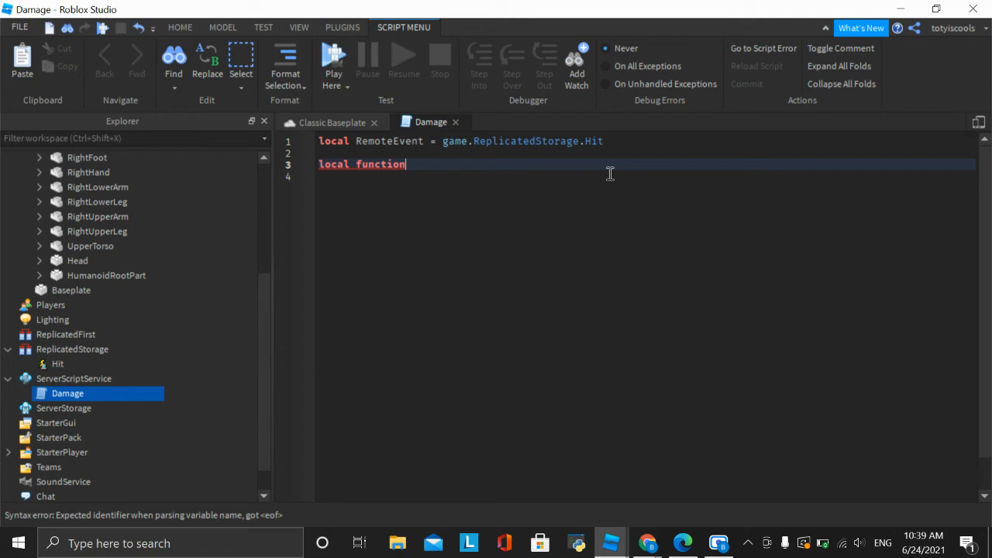
text( damage())
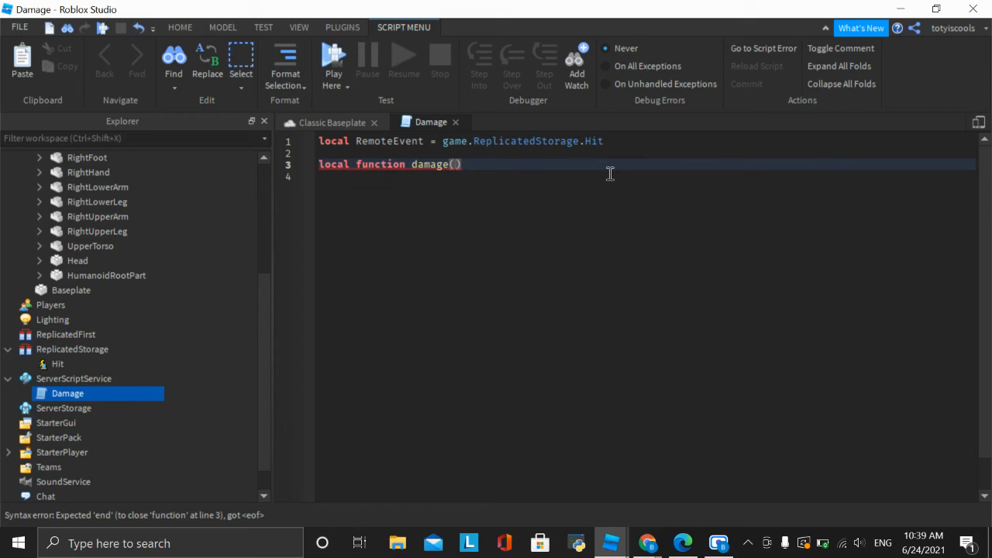
text(Pl)
text(r)
text(,)
text( Humano)
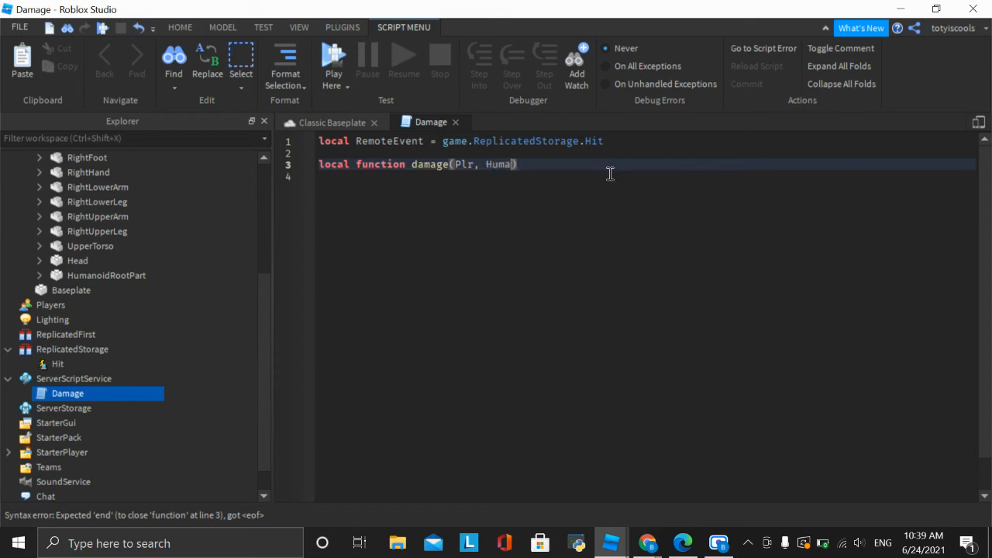
text(idH)
text(it)
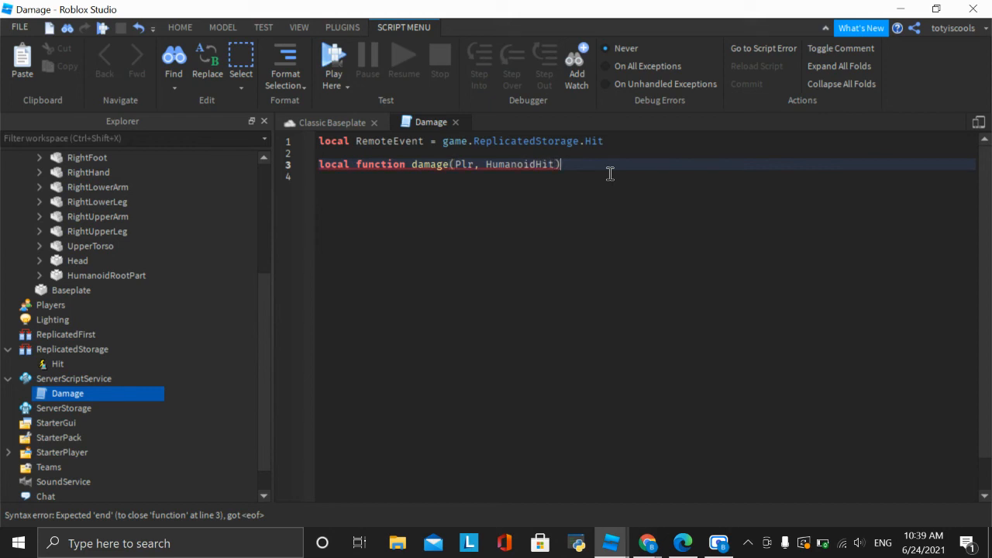
- Inside the damage function, write the body line Humanoid:TakeDamge(15)
key(Return)
text(Humano)
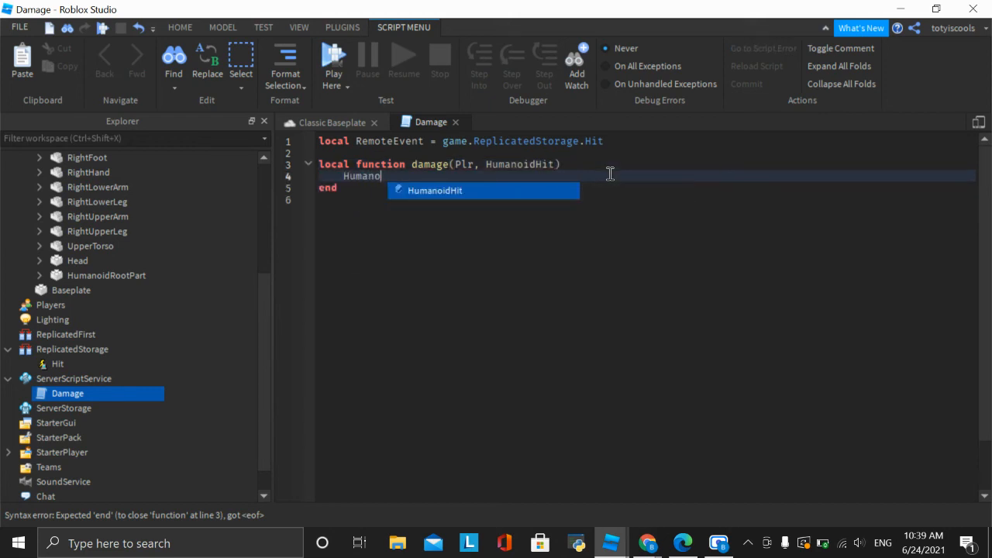
text(id:Ta)
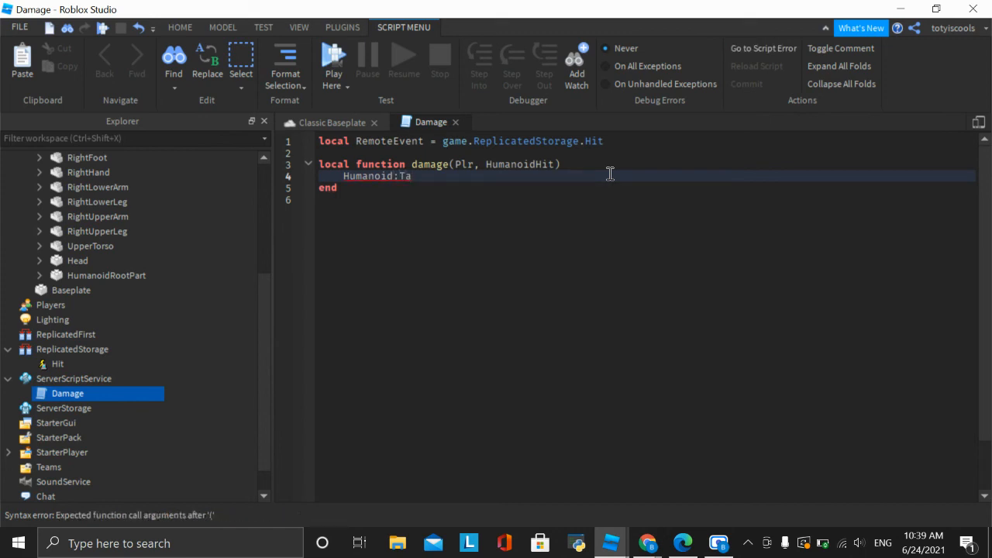
text(keDamge())
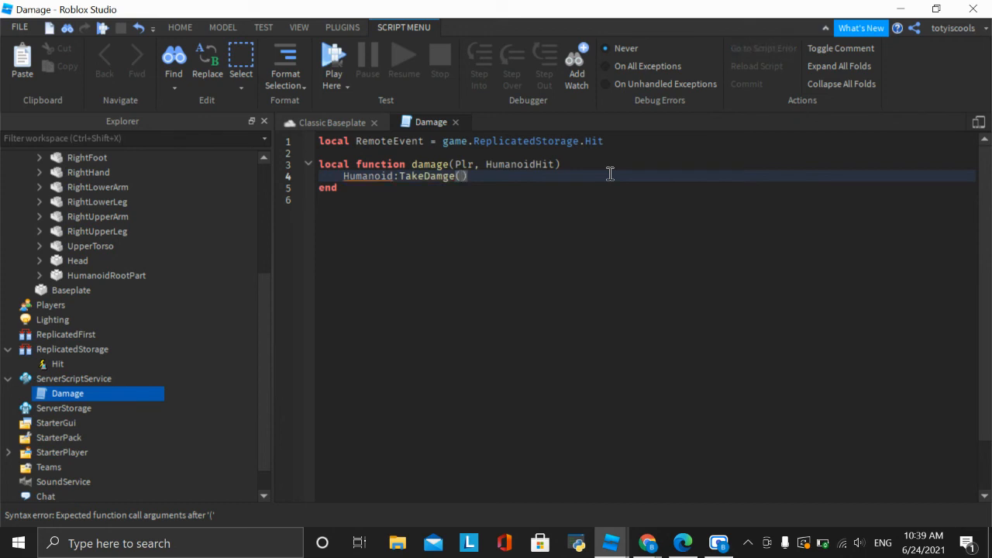
text(15)
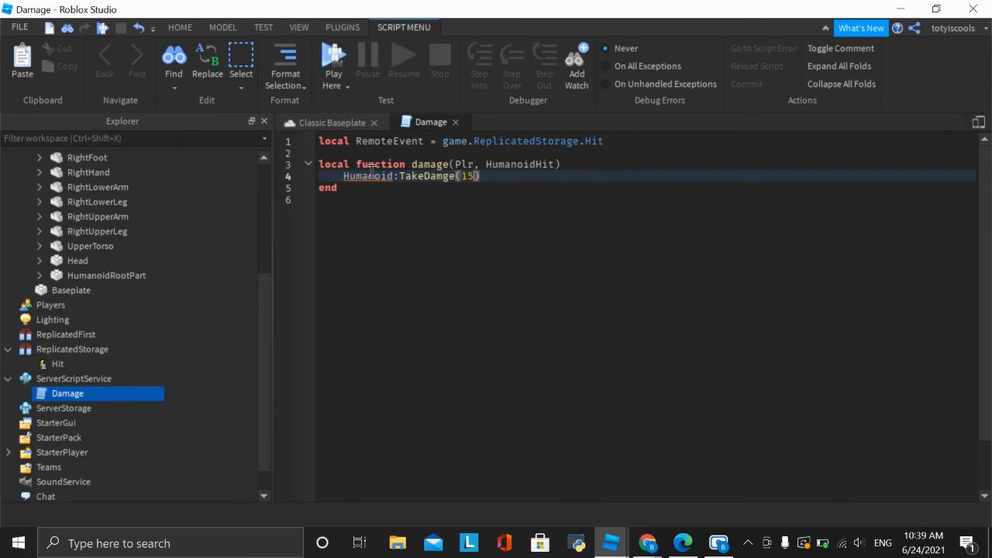
- Replace Humanoid with HumanoidHit as the object of the TakeDamge call in the function body
mouse_move(371, 172)
click(395, 176)
key(BackSpace)
key(BackSpace)
key(BackSpace)
key(BackSpace)
key(BackSpace)
key(BackSpace)
key(BackSpace)
key(BackSpace)
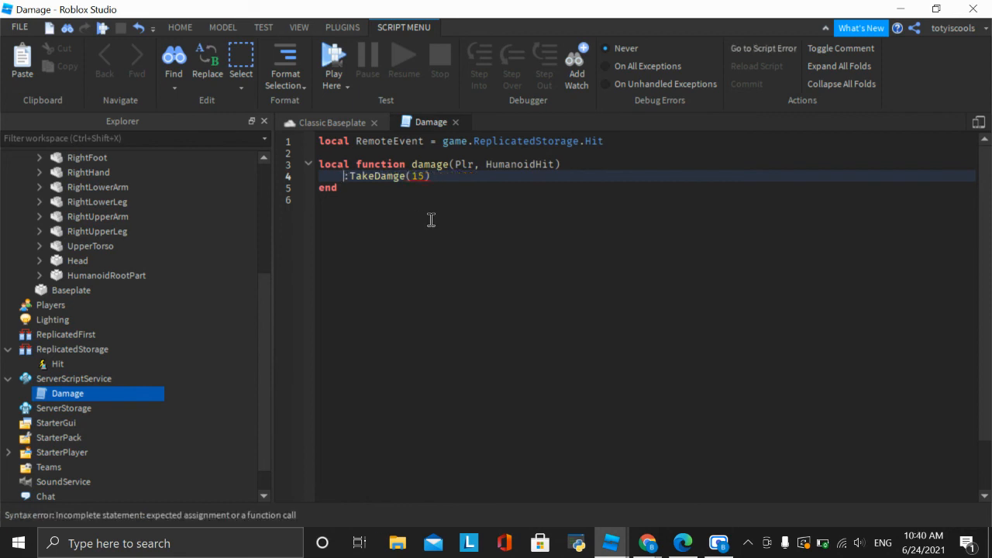
text(Hum)
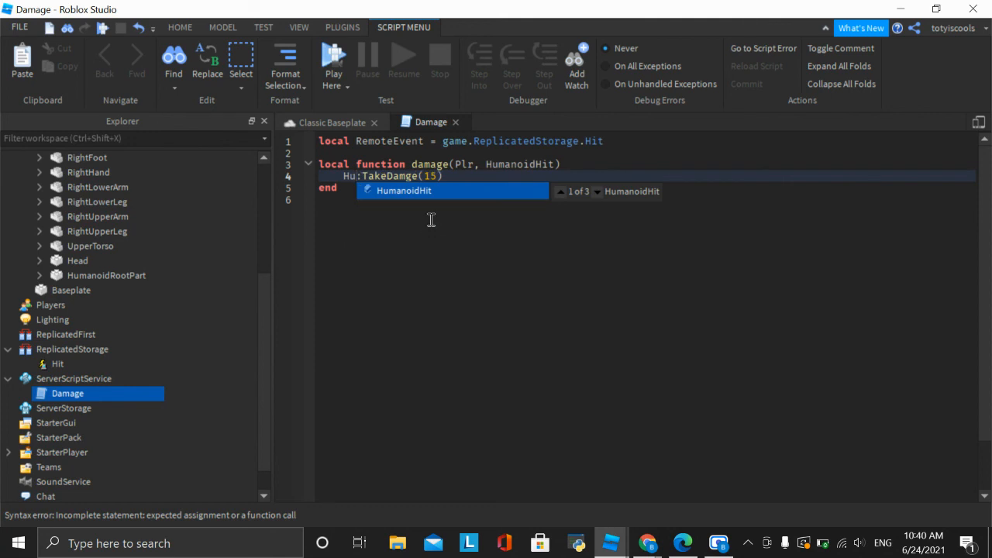
text(anoid)
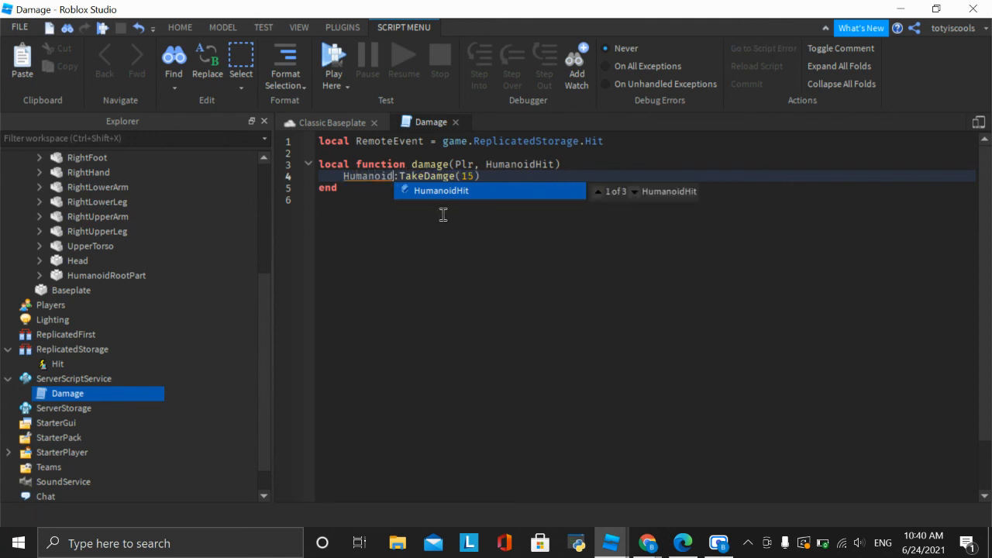
key(Tab)
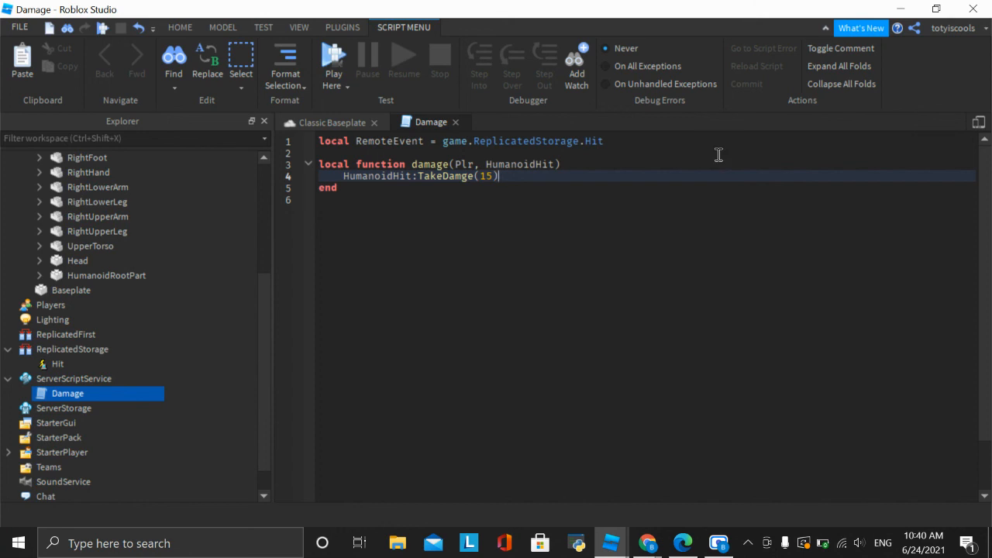
- Below the function's end, add RemoteEvent.OnServerEvent:Connect(damage), passing the function name without call parentheses
click(375, 191)
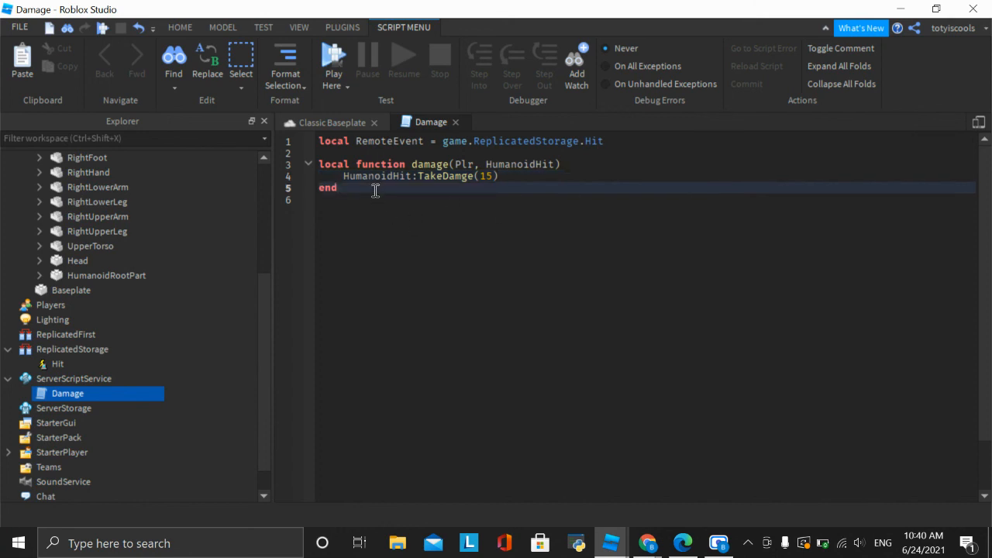
key(Return)
text(Rem)
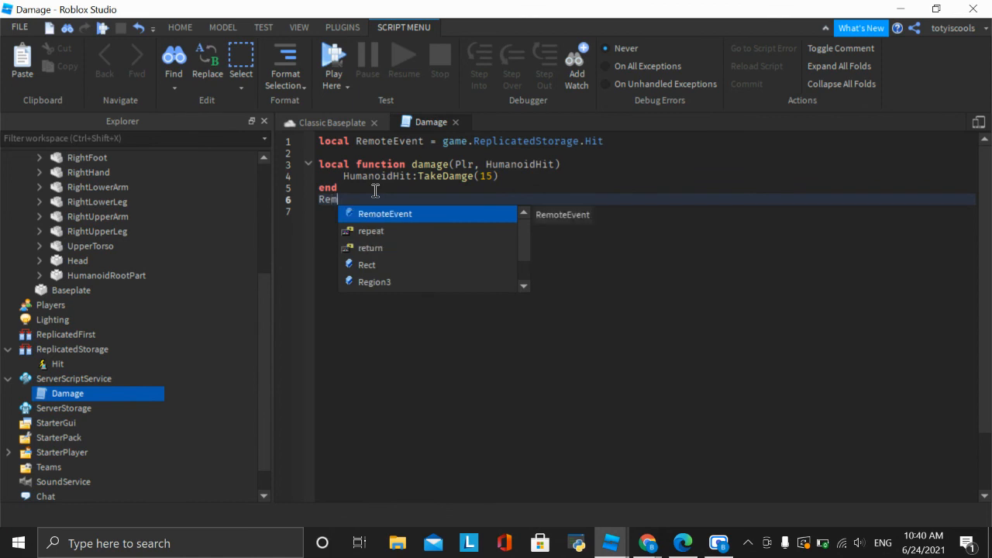
key(Tab)
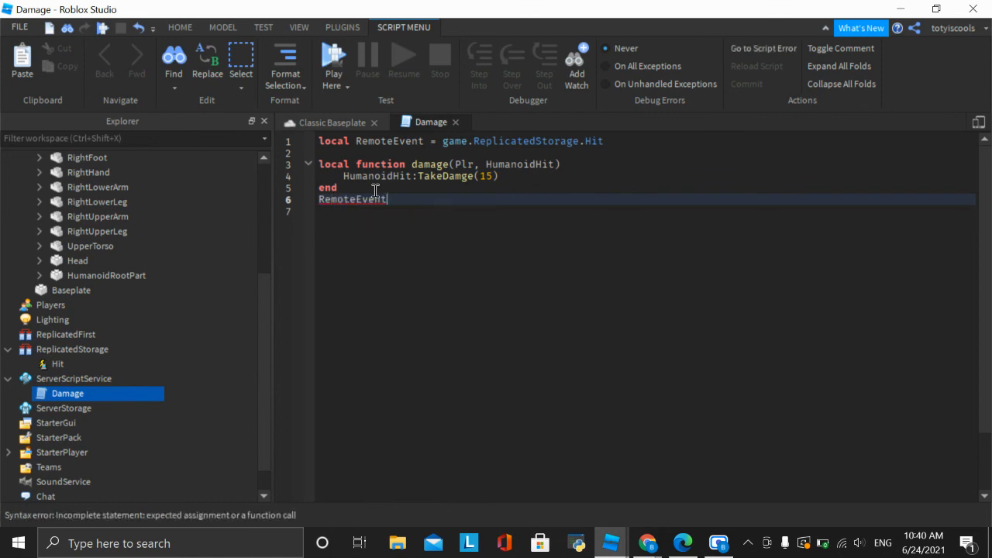
text(.Ons)
key(Tab)
text(:)
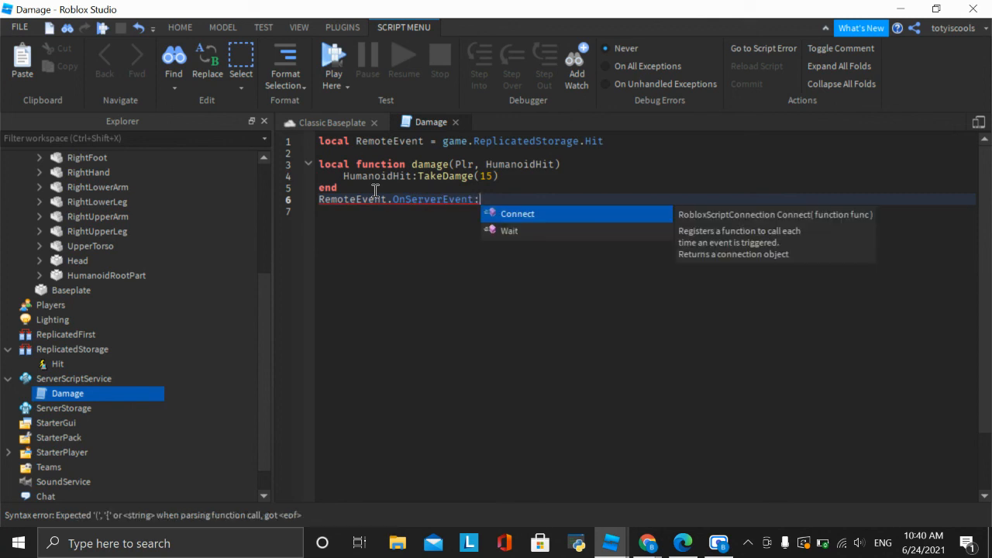
key(Return)
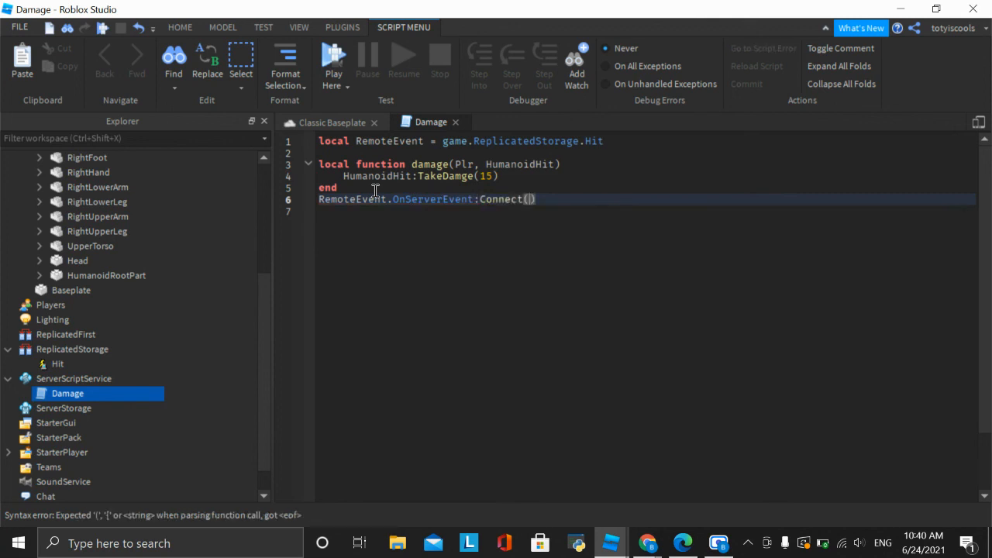
text(dam)
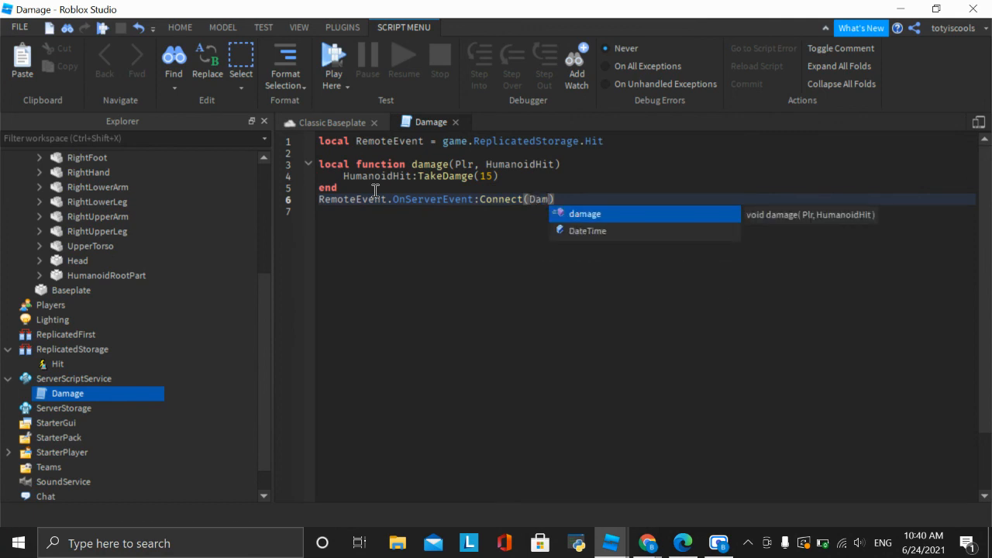
key(Return)
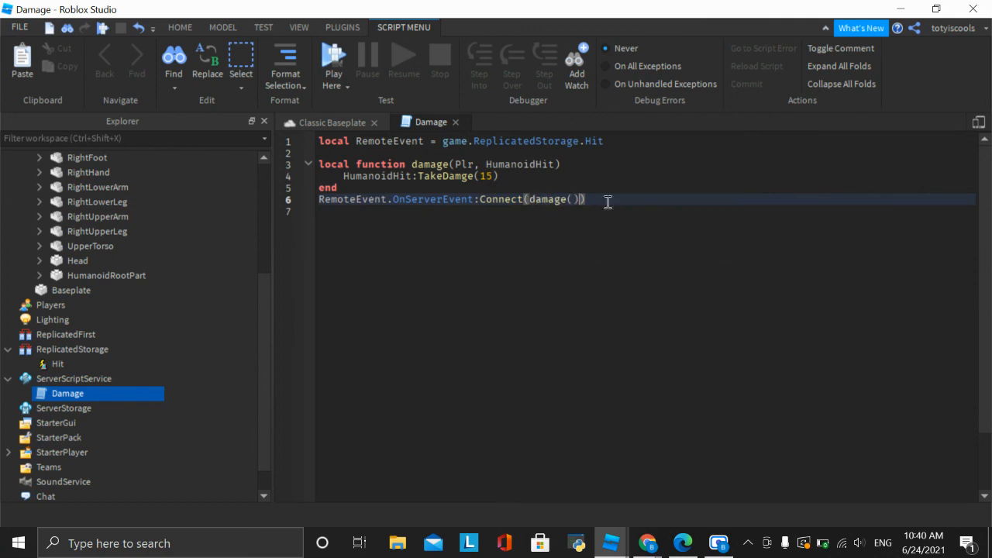
key(BackSpace)
key(BackSpace)
click(620, 395)
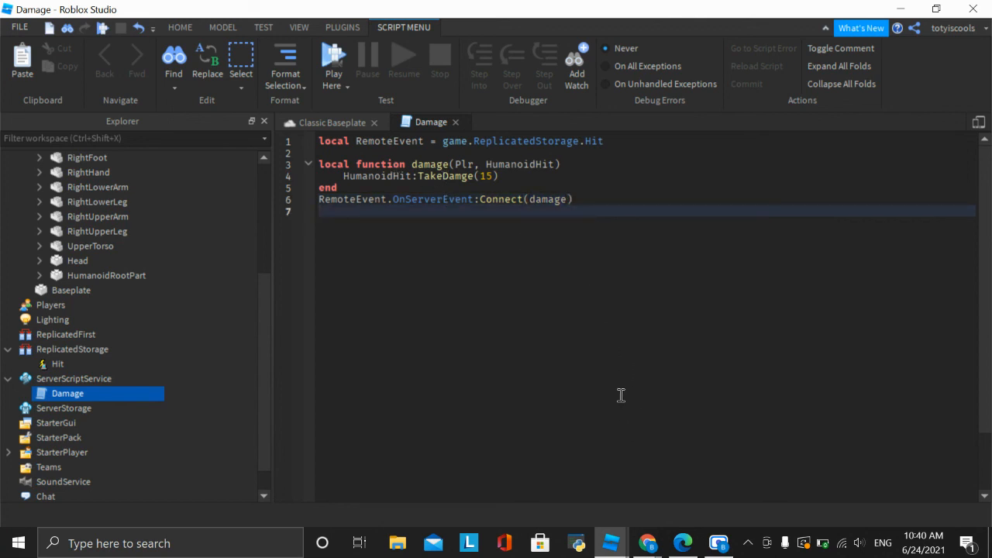